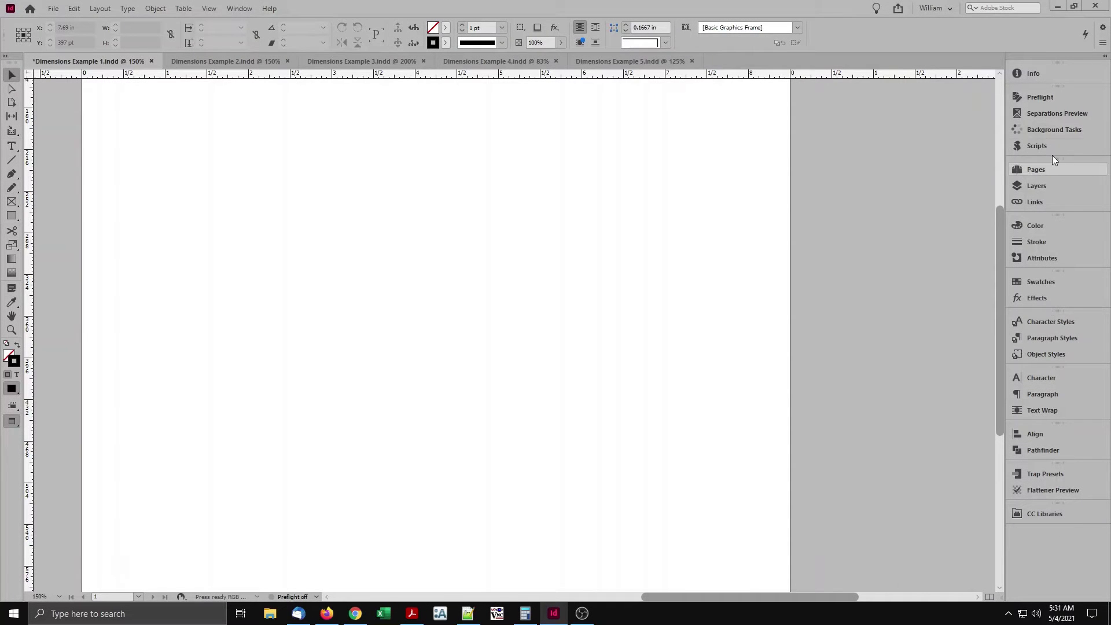
Try to run the Dimensions InDesign.jsx script with nothing selected and dismiss its alert
left_click(1045, 149)
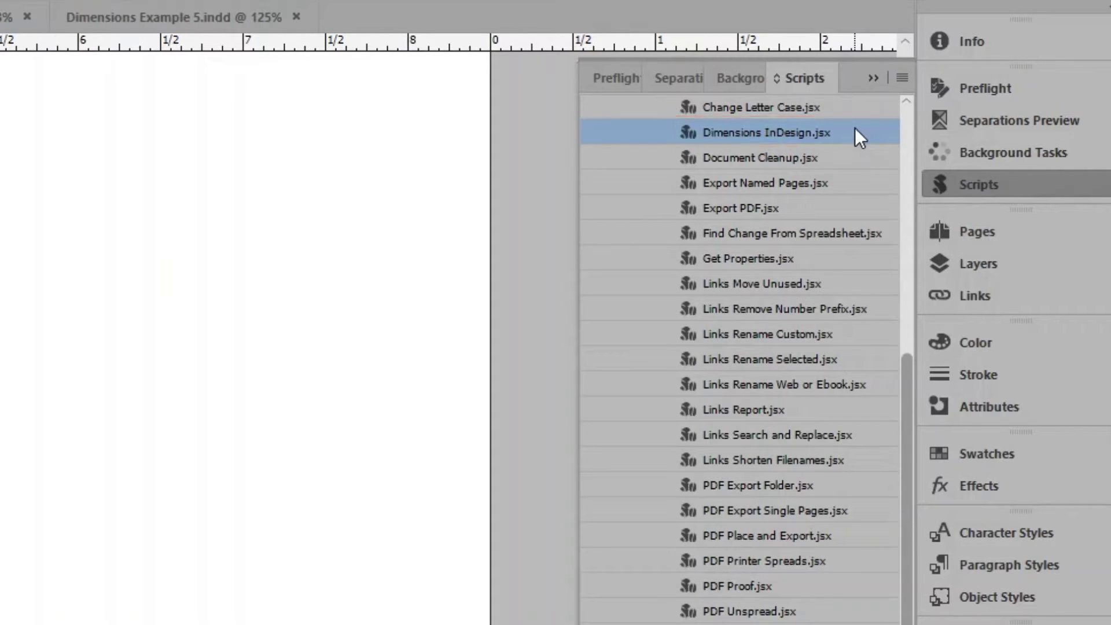
double_click(766, 132)
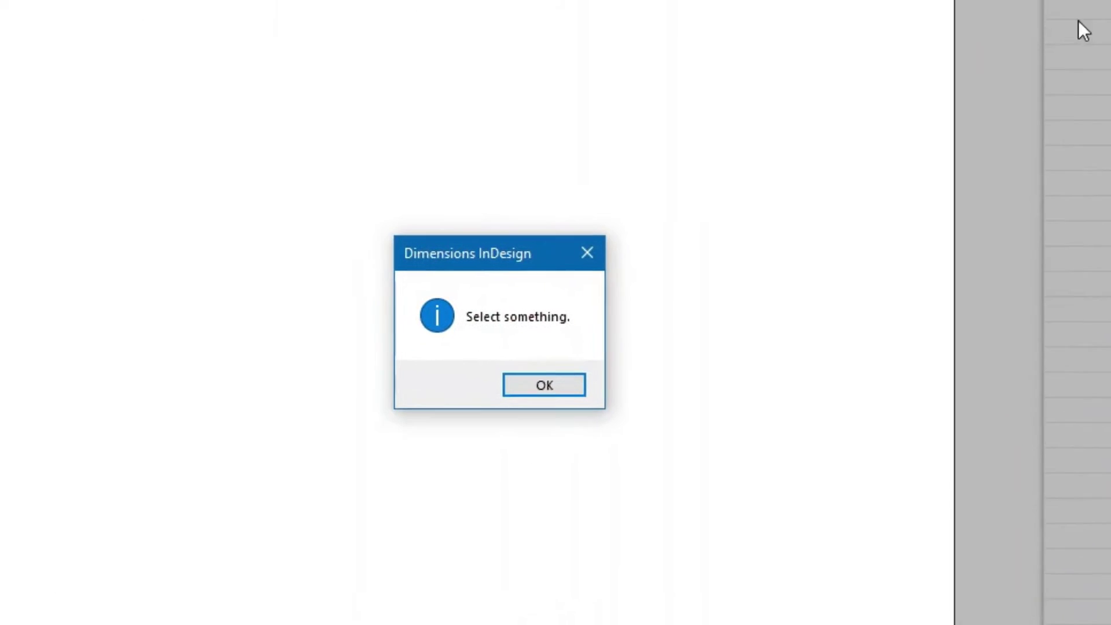
left_click(559, 384)
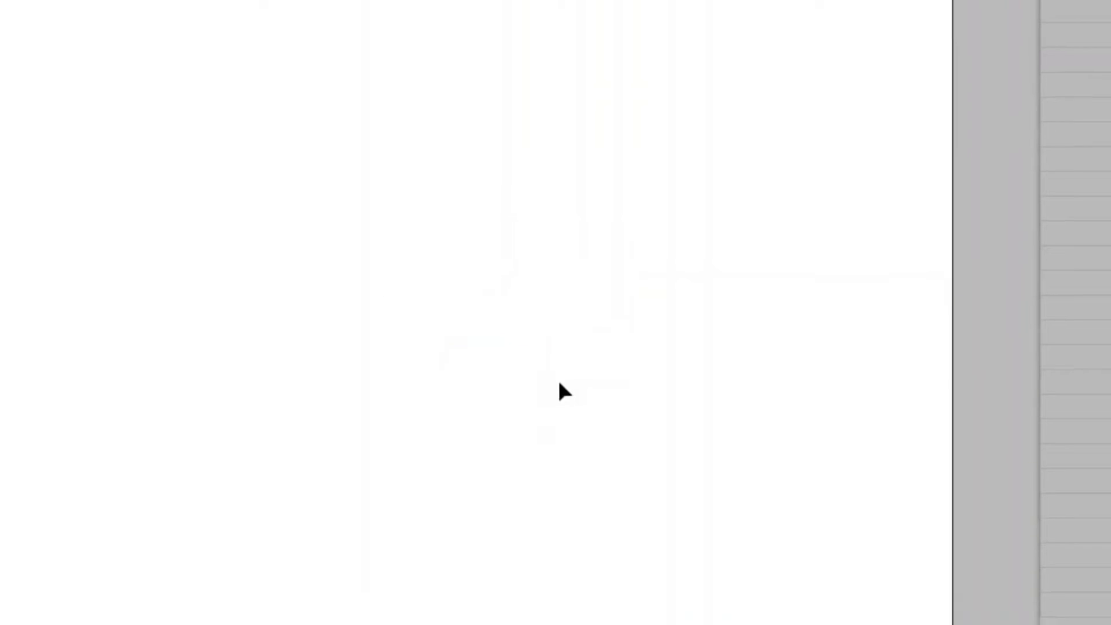
Draw a rectangular frame about 5.48 in wide and 185.5 pt high mid-page, and give it a 2 pt stroke
left_click(12, 201)
mouse_move(201, 223)
left_mouse_down()
mouse_move(285, 310)
mouse_move(658, 440)
left_mouse_up()
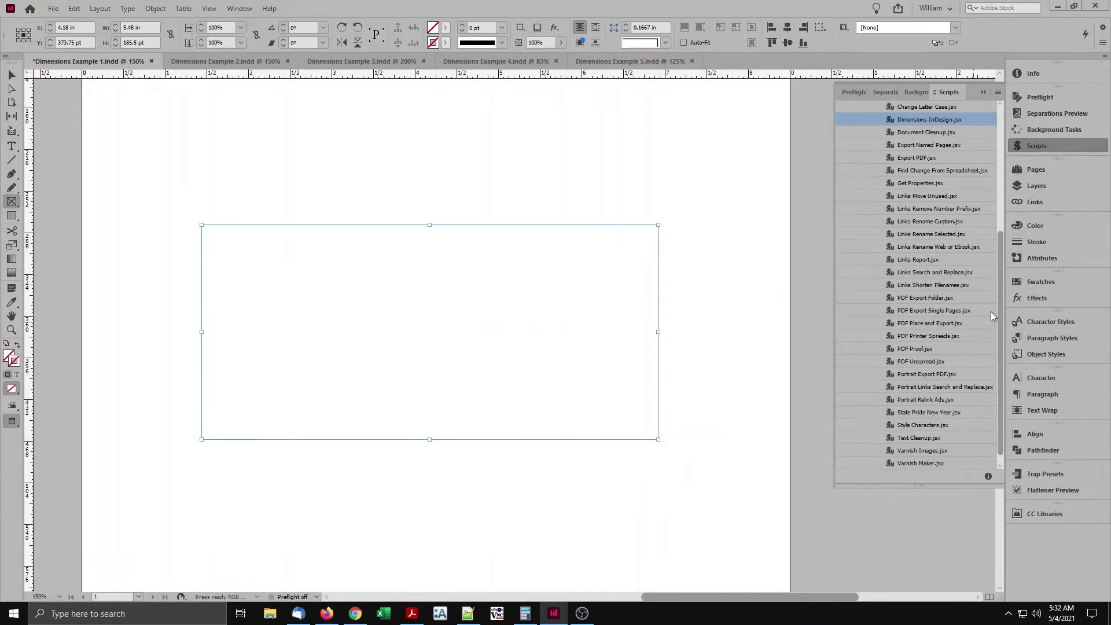
left_click(1036, 242)
left_click(913, 235)
Dimension all four sides of the rectangle with Dimensions InDesign.jsx, using included stroke, 9-point extension lines and a 3-point offset
left_click(1043, 145)
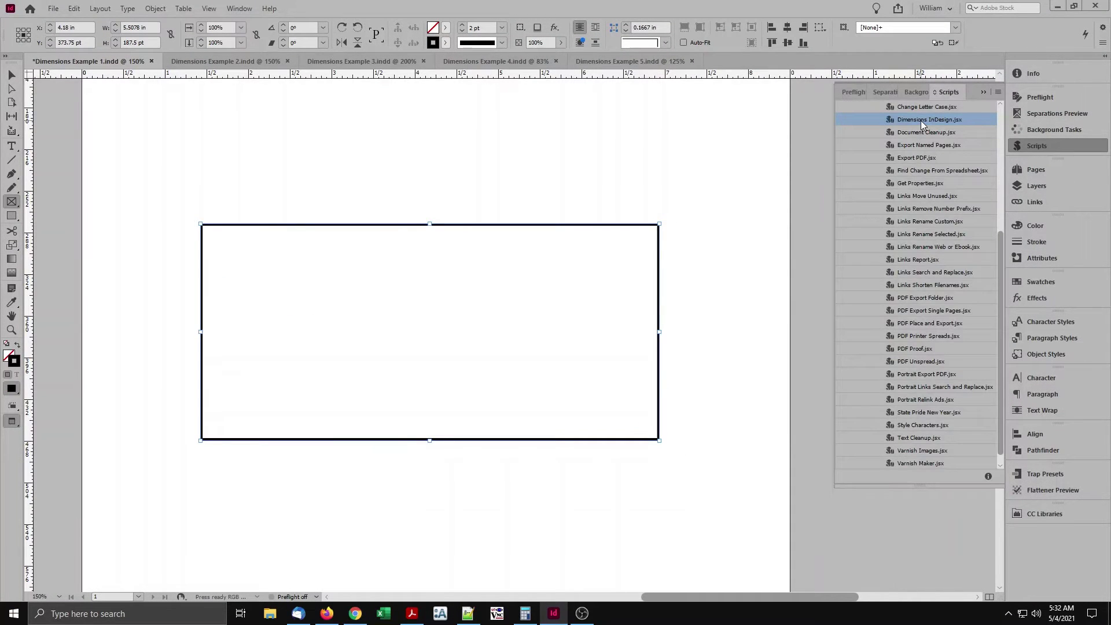
double_click(921, 120)
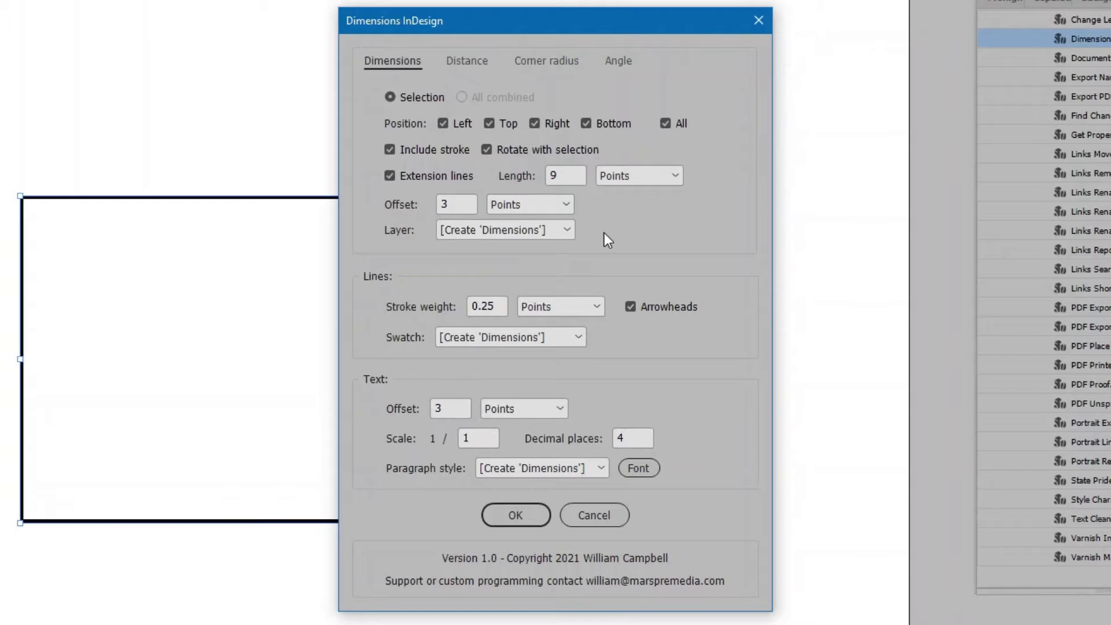
left_click(537, 516)
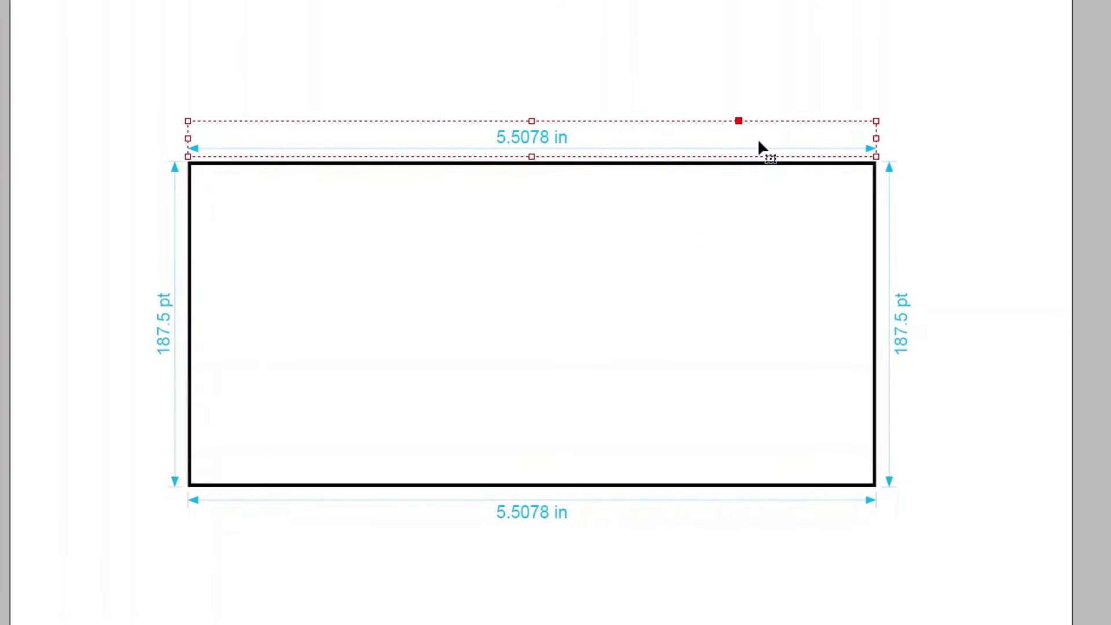
Select the dimension on the rectangle's right side and check the units of the horizontal and vertical rulers
left_click(905, 298)
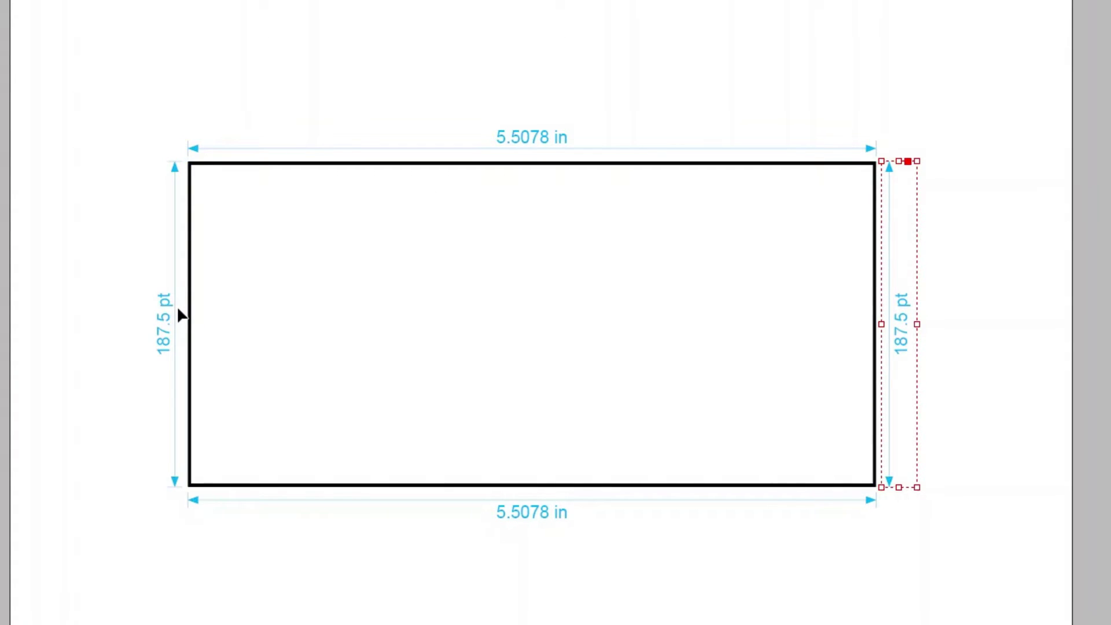
right_click(279, 82)
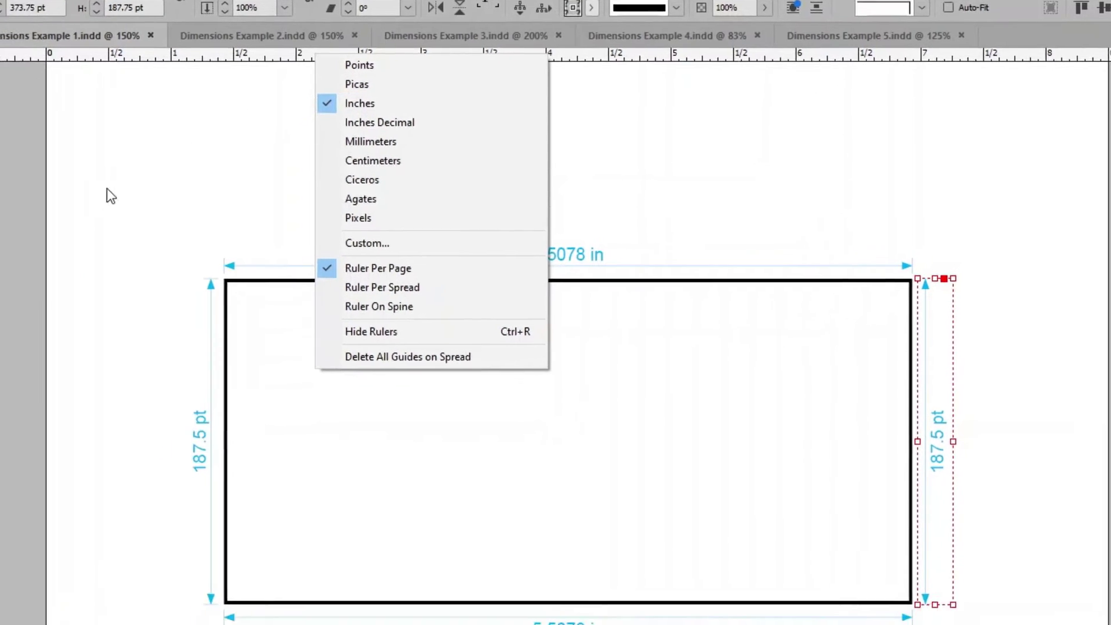
right_click(42, 208)
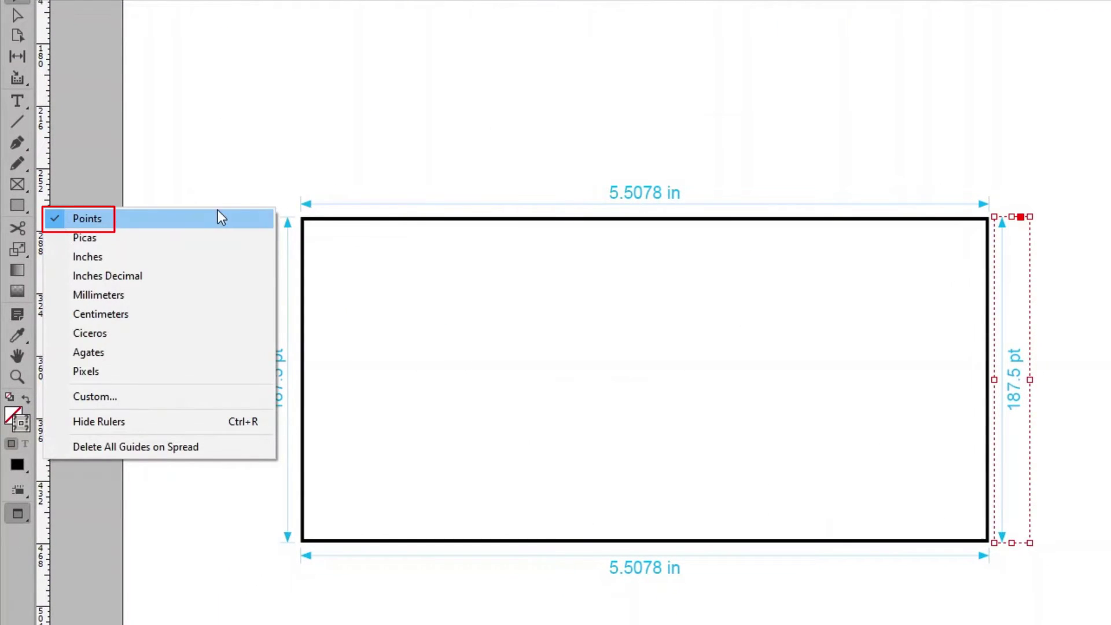
left_click(506, 124)
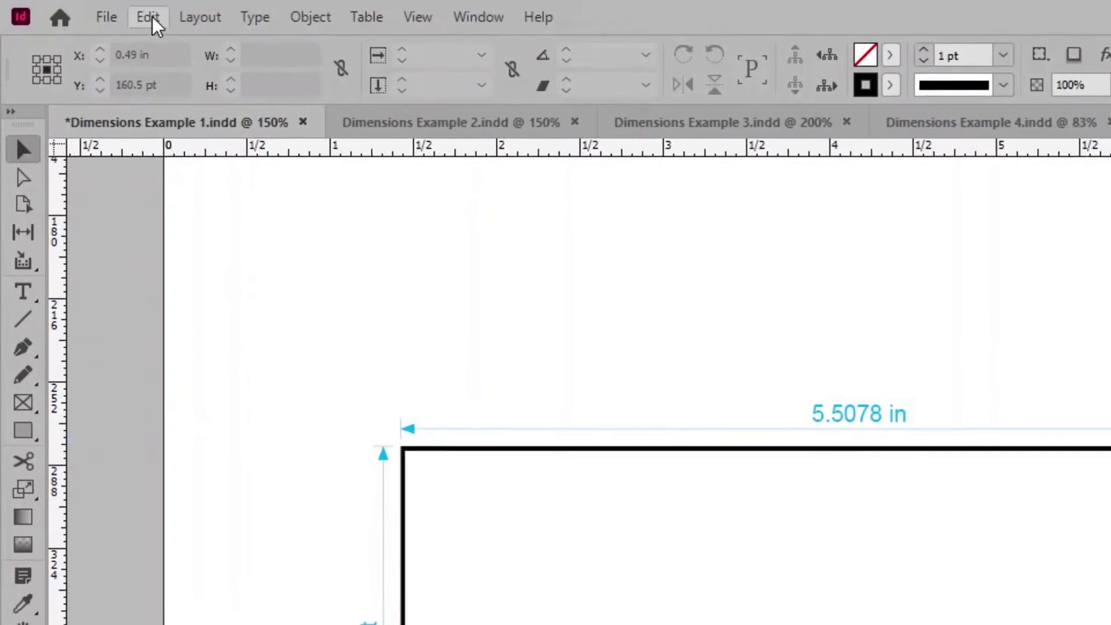
Undo the dimensions added around the rectangle's four sides
left_click(152, 17)
left_click(186, 43)
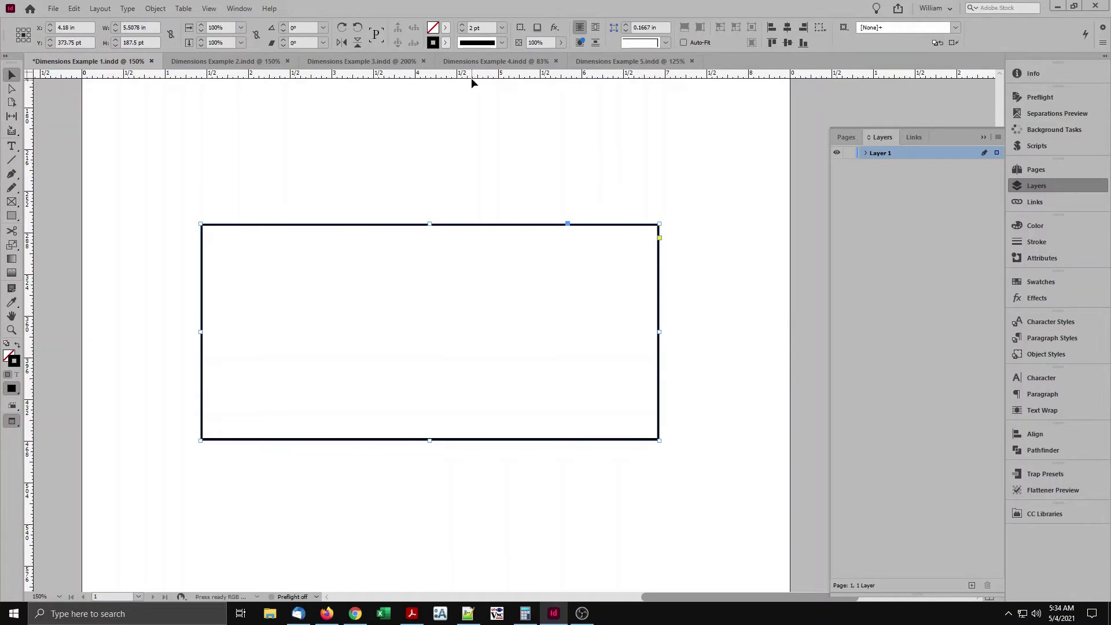
Change both the horizontal and vertical ruler units to millimeters
right_click(471, 82)
left_click(470, 134)
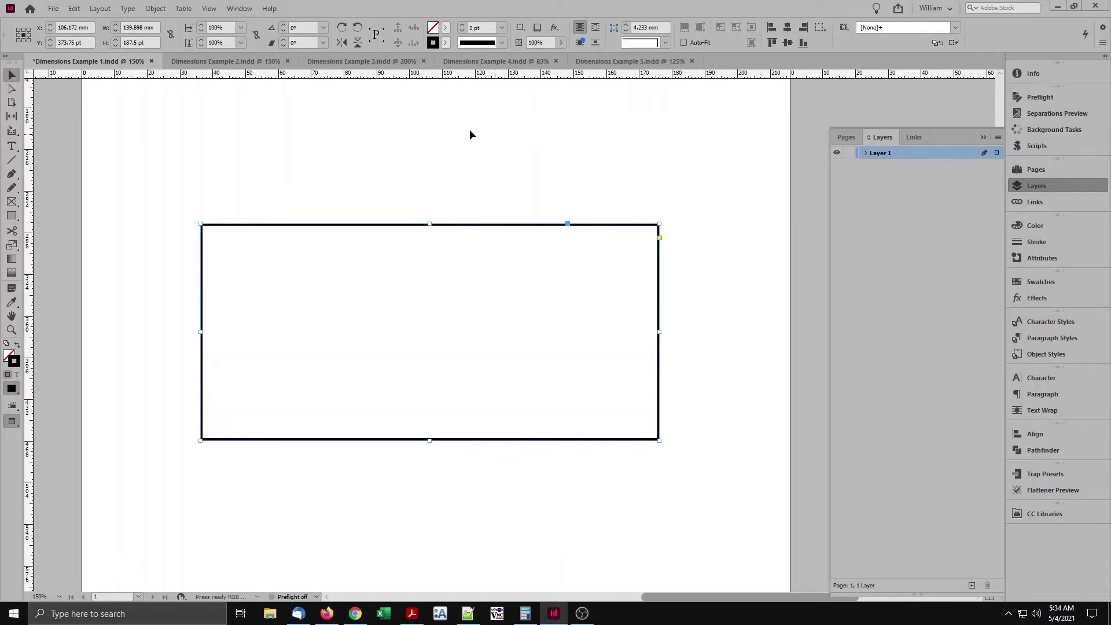
right_click(29, 263)
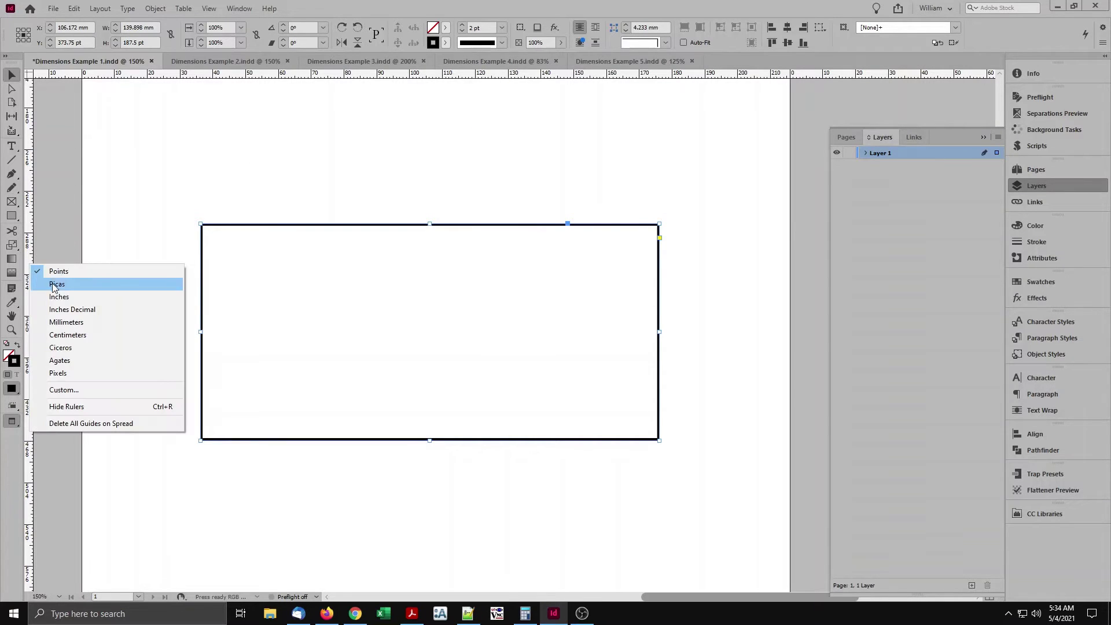
left_click(104, 322)
Dimension only the left and top of the rectangle with Dimensions InDesign.jsx, turning off the Right and Bottom positions
left_click(1041, 147)
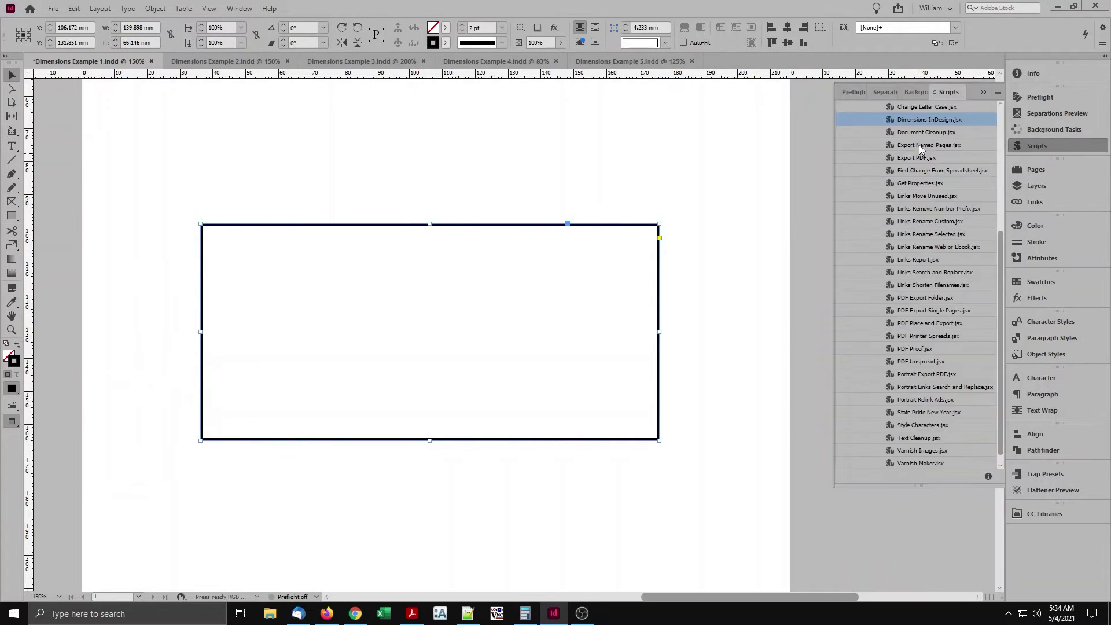
double_click(926, 120)
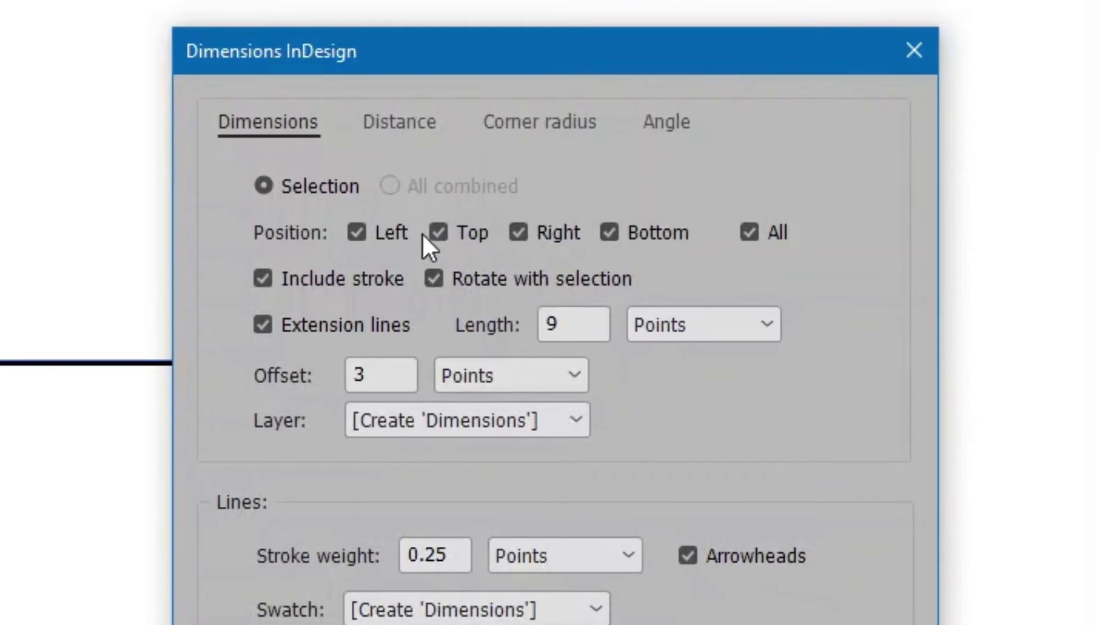
left_click(523, 234)
left_click(662, 232)
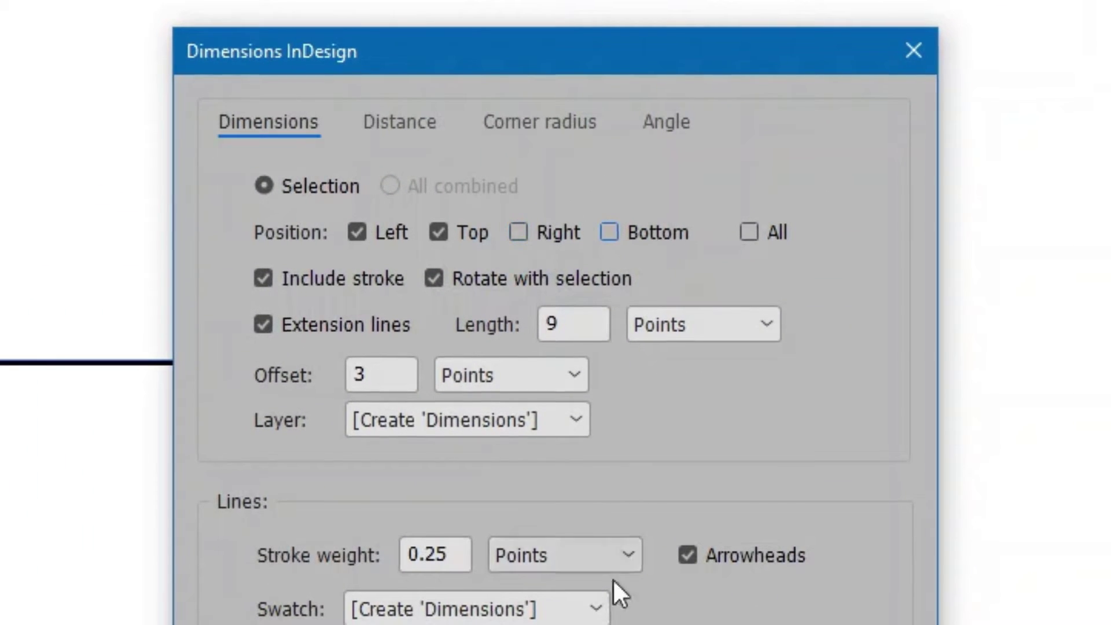
left_click(541, 437)
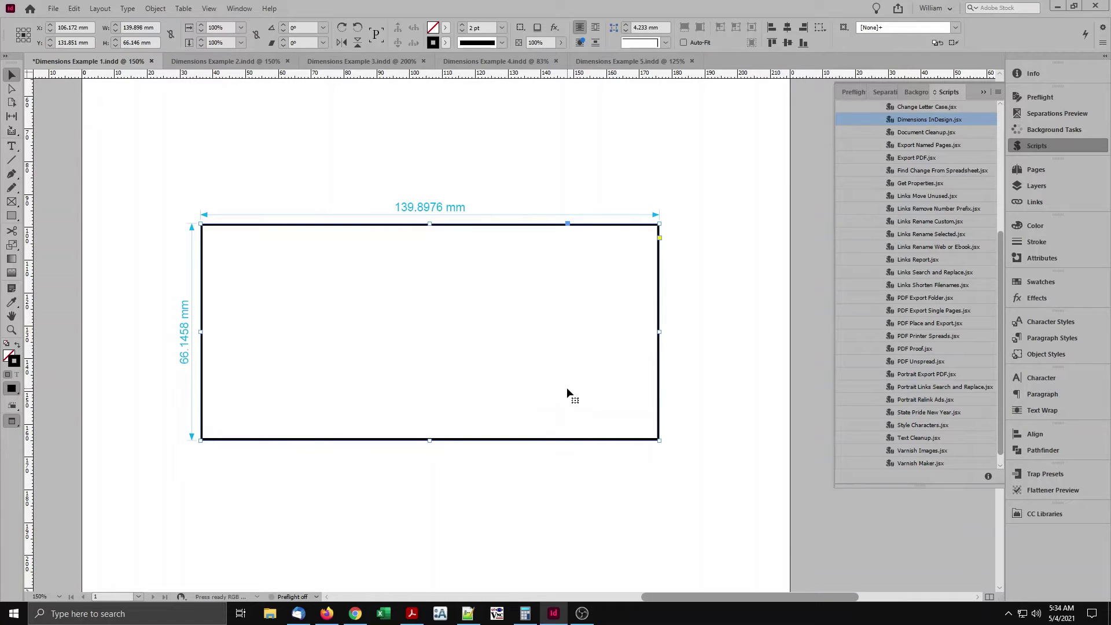
Undo the left and top dimensions and increase the rectangle's stroke weight to about 10 pt
key("ctrl+z")
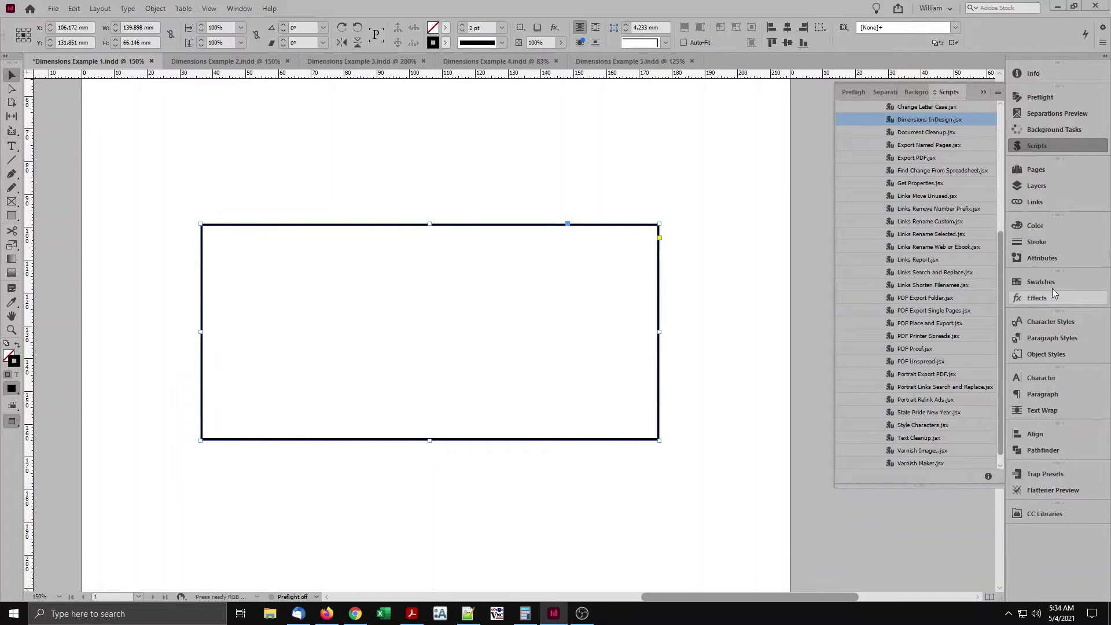
left_click(1065, 243)
left_click(914, 235)
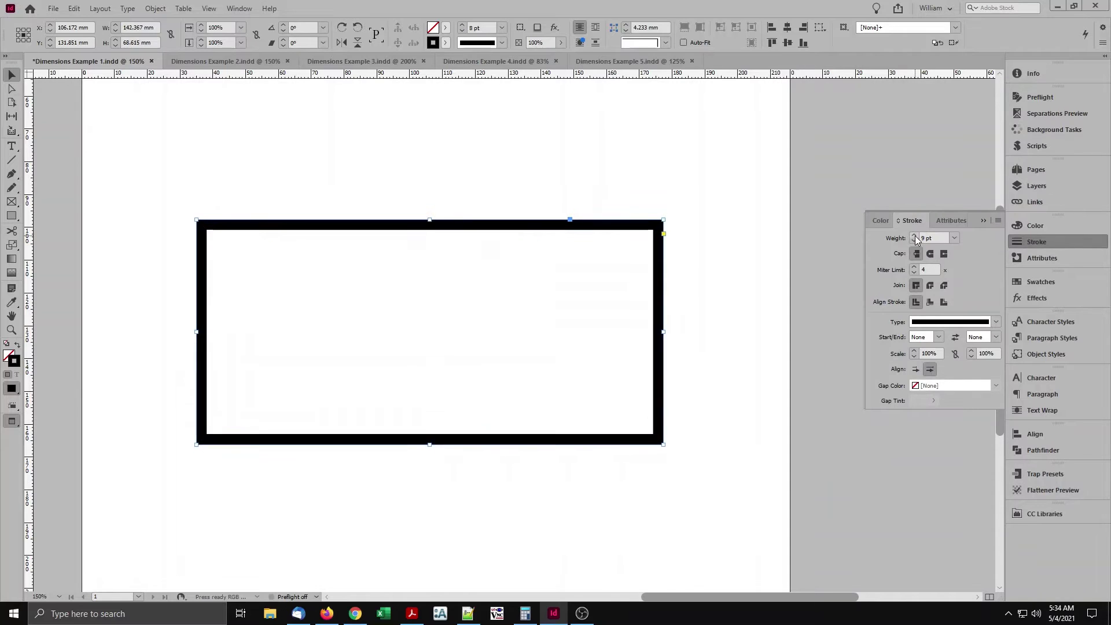
left_click(915, 236)
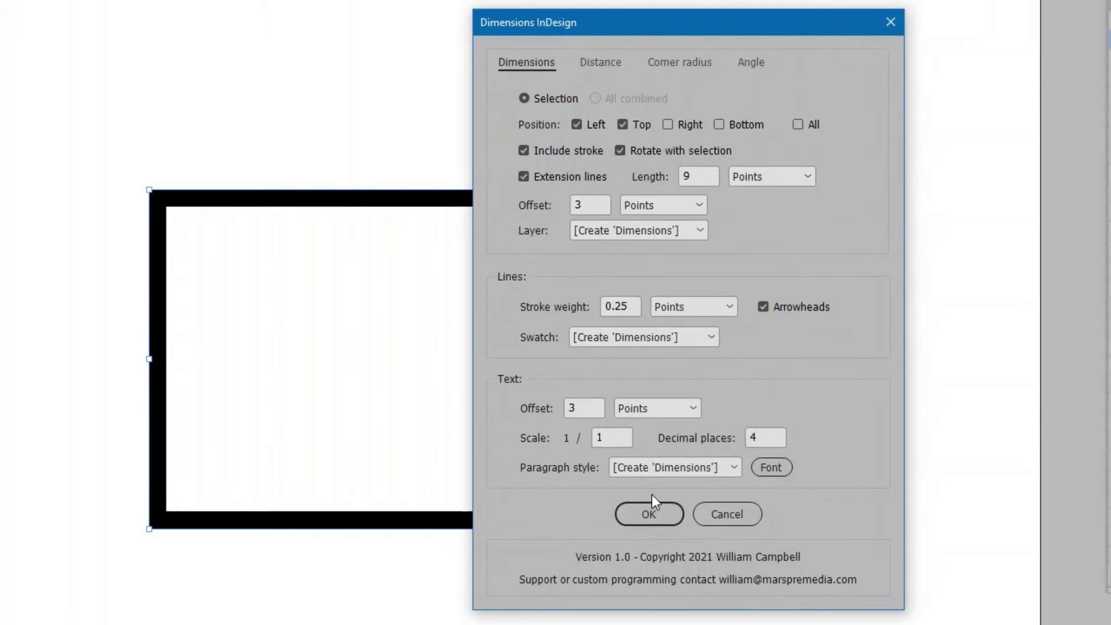
Compare the rectangle's left and top dimensions by running the script with Include stroke on, off, and on again
left_click(649, 513)
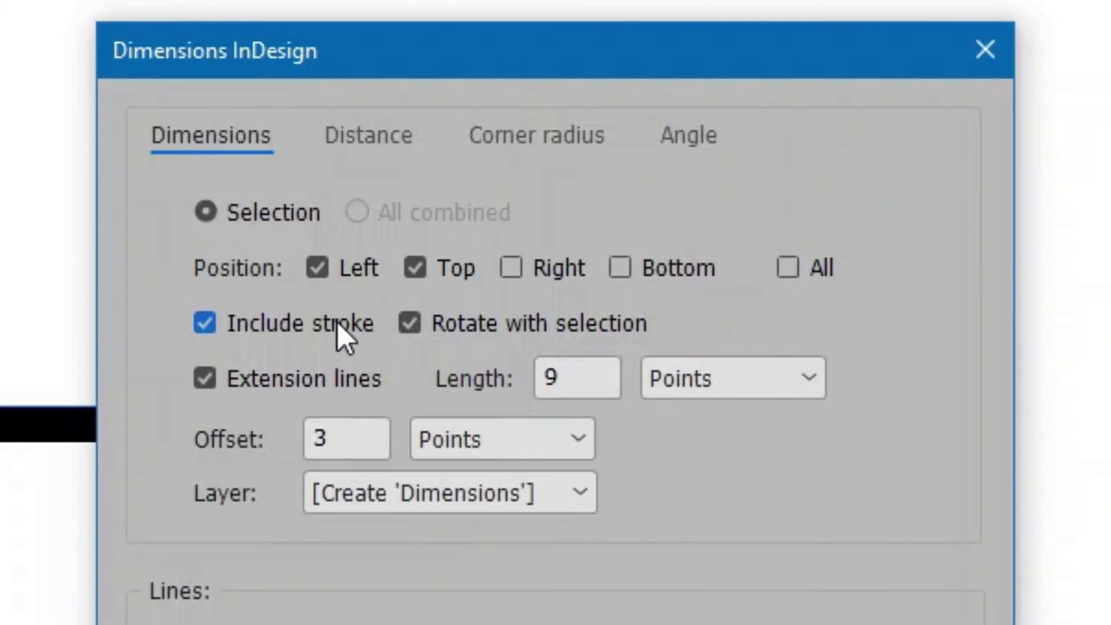
left_click(337, 323)
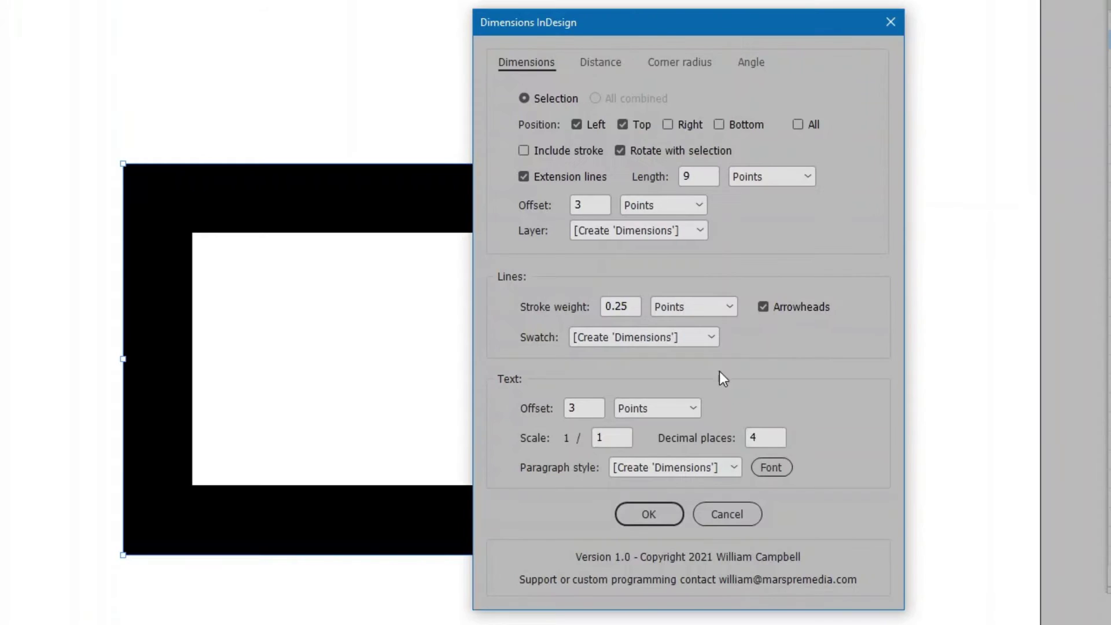
left_click(648, 514)
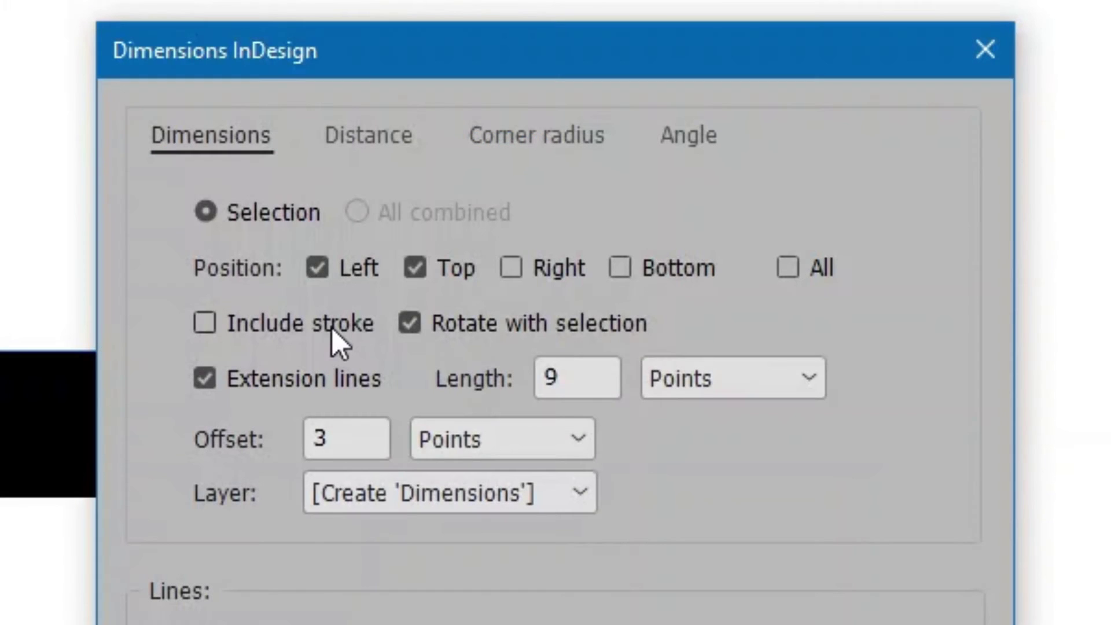
left_click(326, 327)
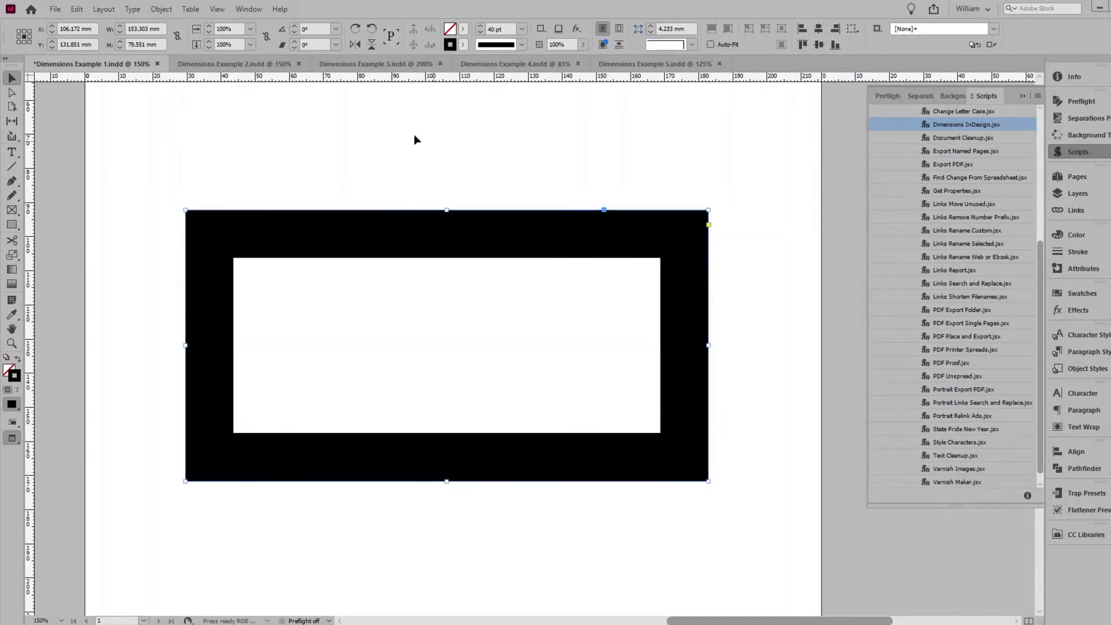
Rotate the rectangle 25° and dimension its left and top with Rotate with selection turned off
left_click(316, 28)
type("25")
key("Return")
double_click(981, 125)
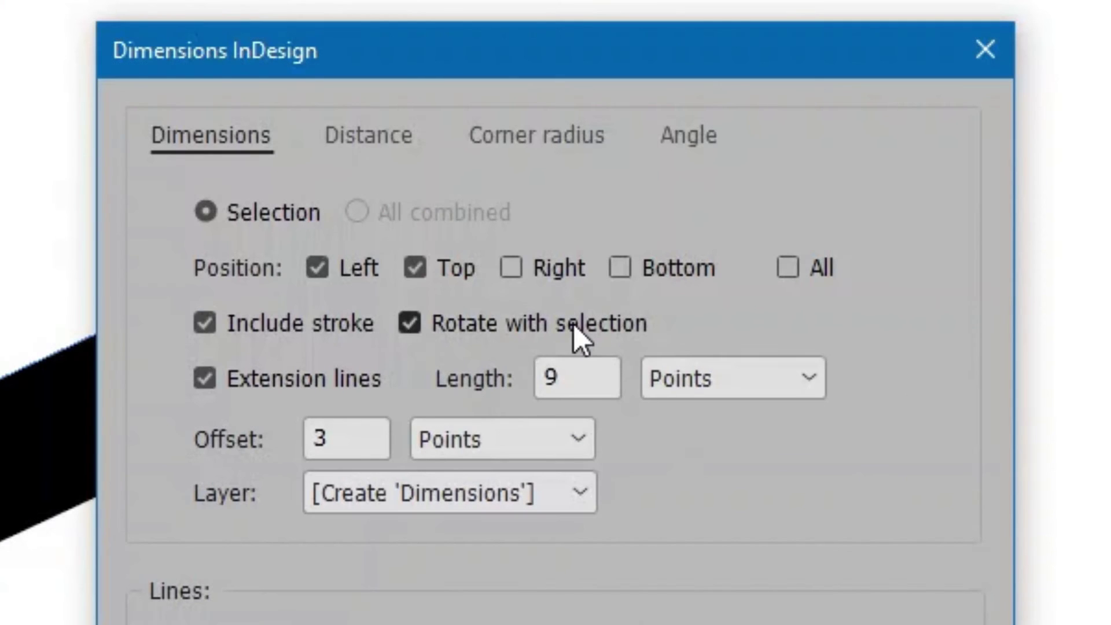
left_click(574, 324)
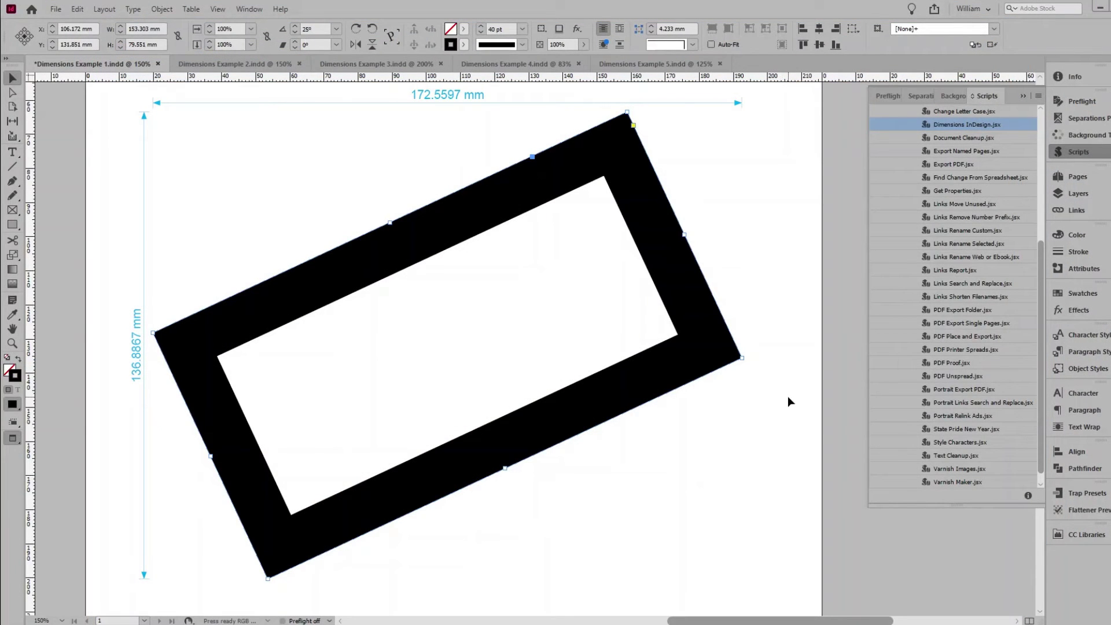
Undo the dimensions on the rotated rectangle and its 25° rotation
key("ctrl+z")
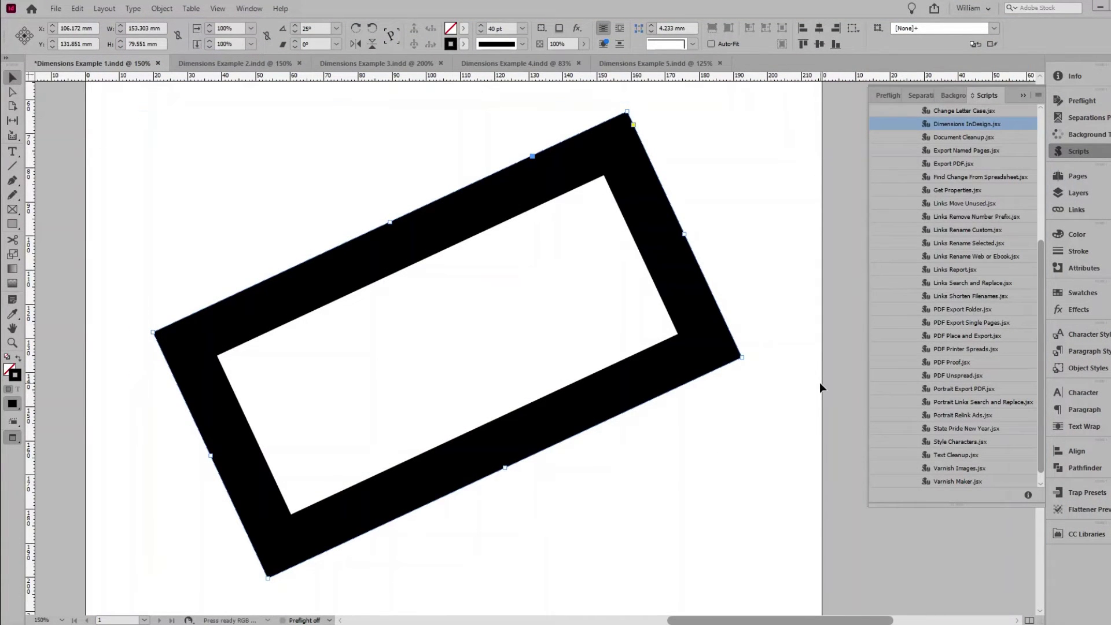
key("ctrl+z")
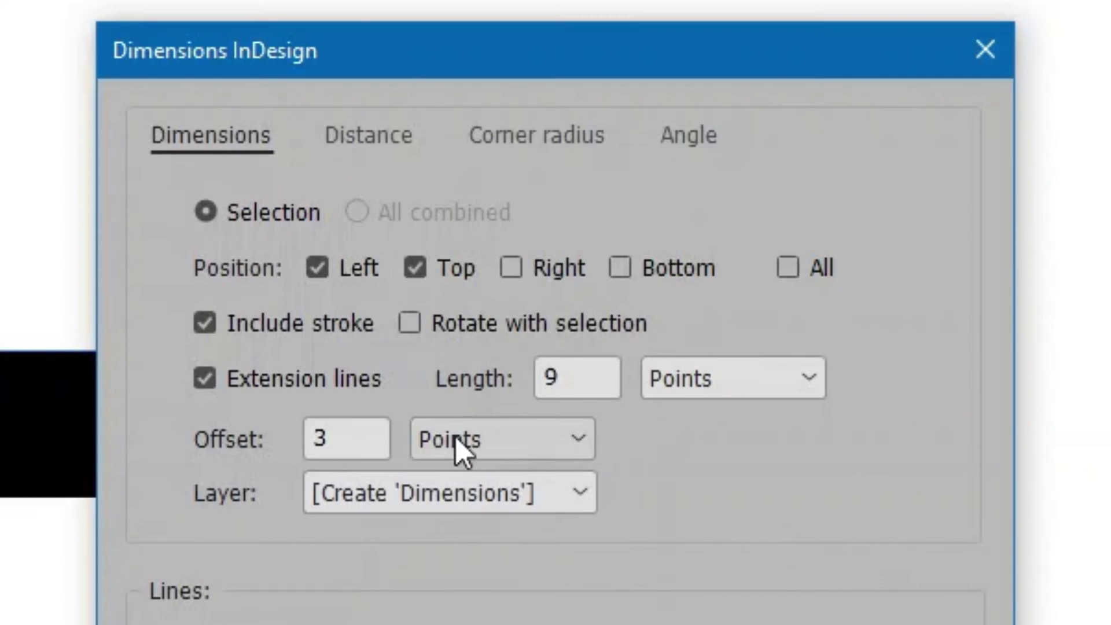
Dimension the rectangle with Extension lines off, and again with extension lines restored and Arrowheads off
left_click(328, 374)
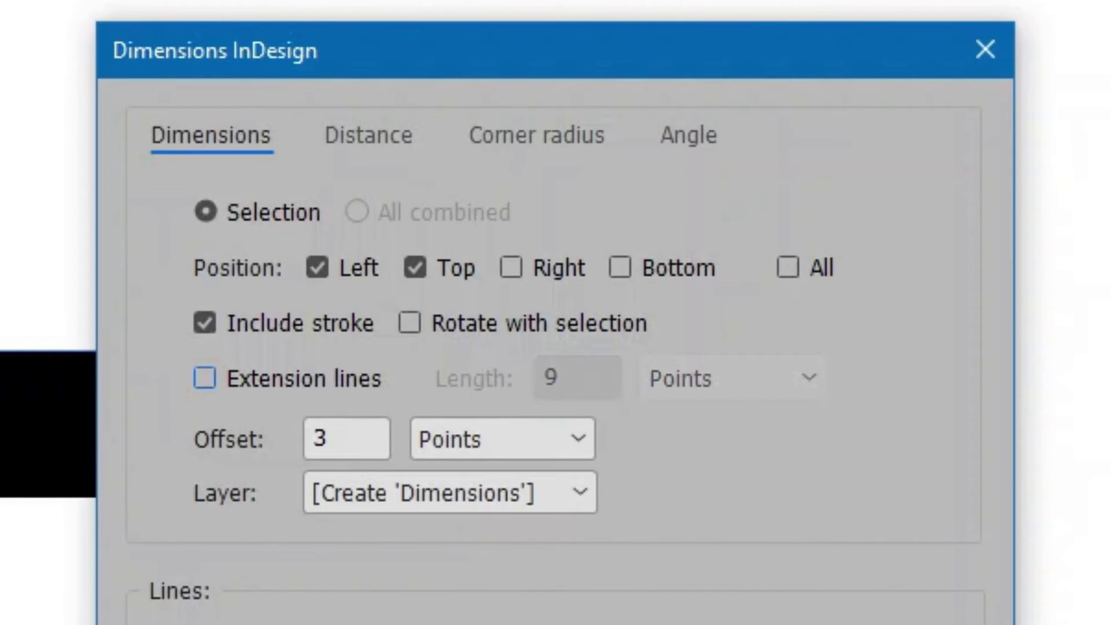
key("Return")
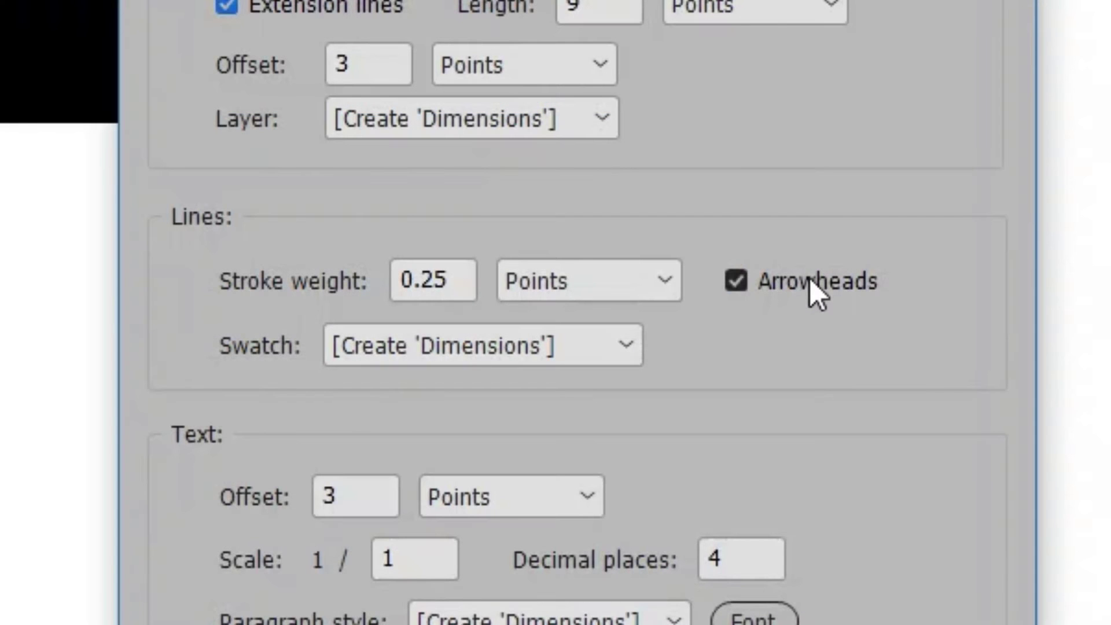
left_click(810, 280)
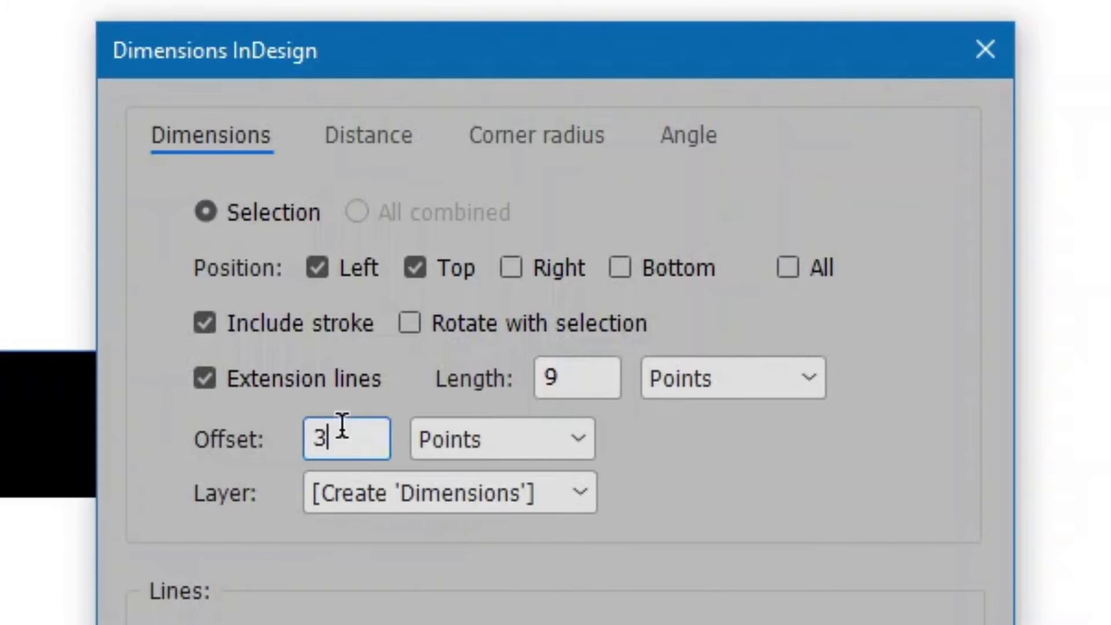
Dimension the rectangle's left and top with the dimension offset set to 12 points, and undo the result
left_click_drag(340, 429, 279, 440)
type("12")
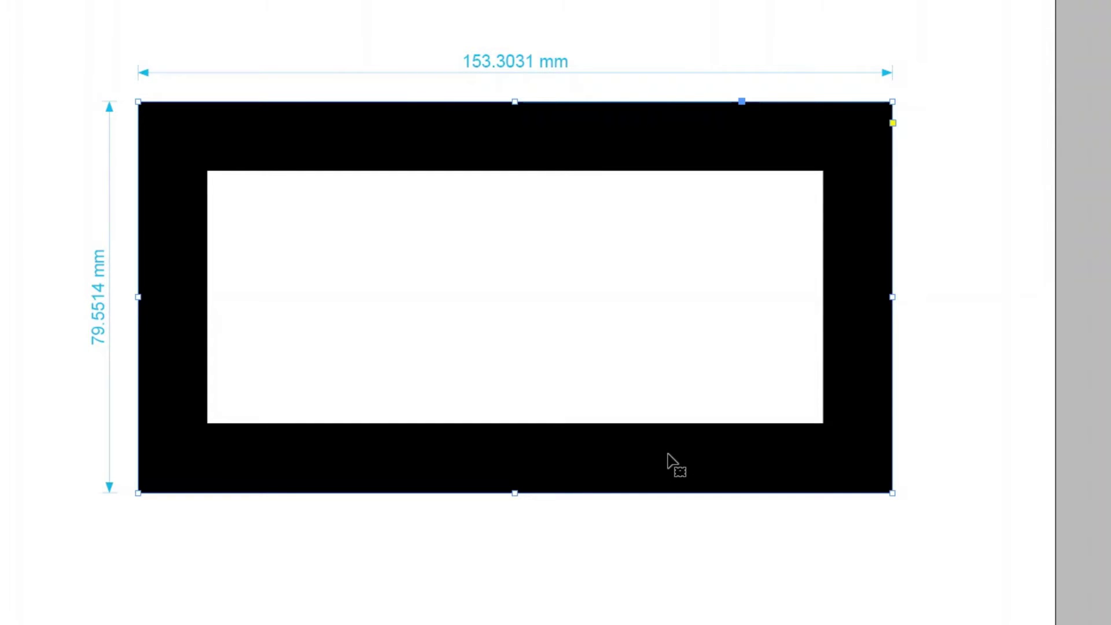
key("ctrl+z")
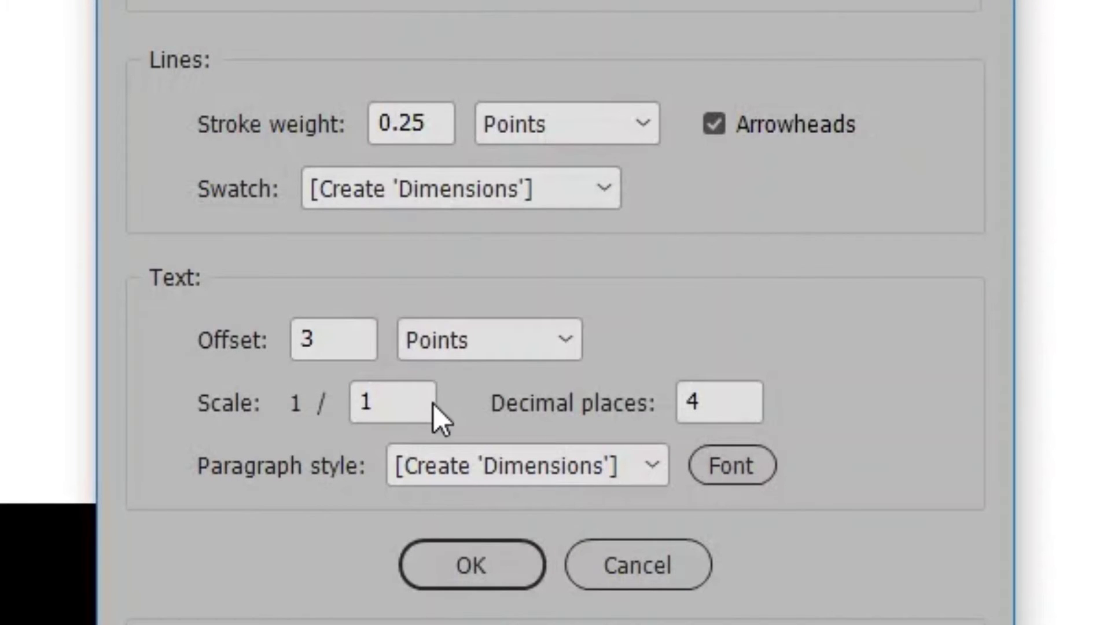
Dimension the rectangle with the text scale set to 1/4 and the decimal places set to 2
left_click(428, 403)
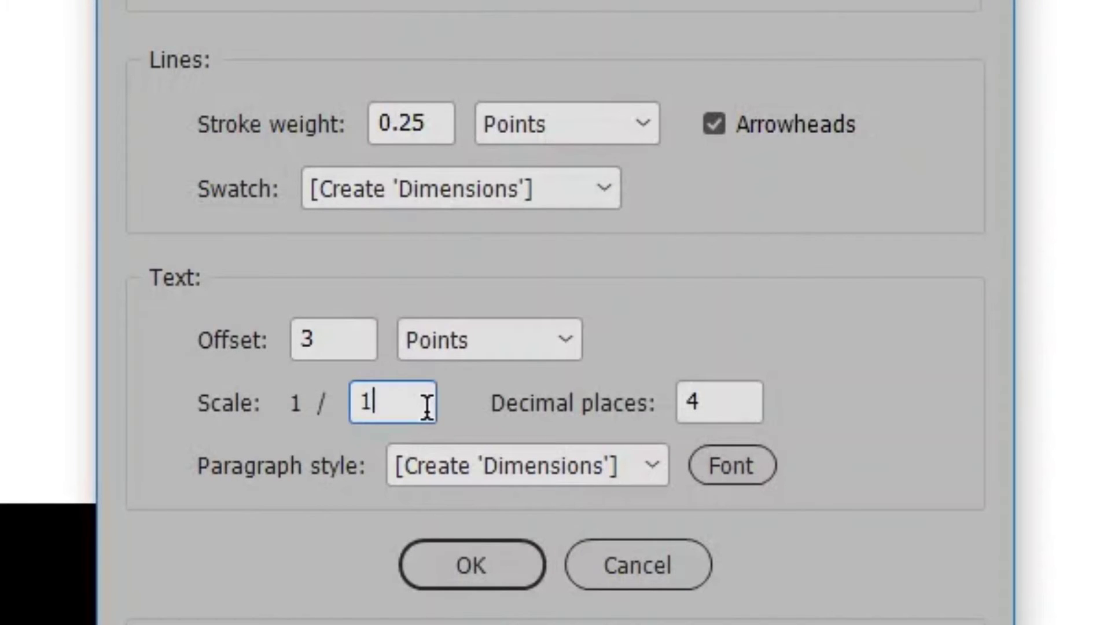
key("BackSpace")
type("4")
left_click(716, 394)
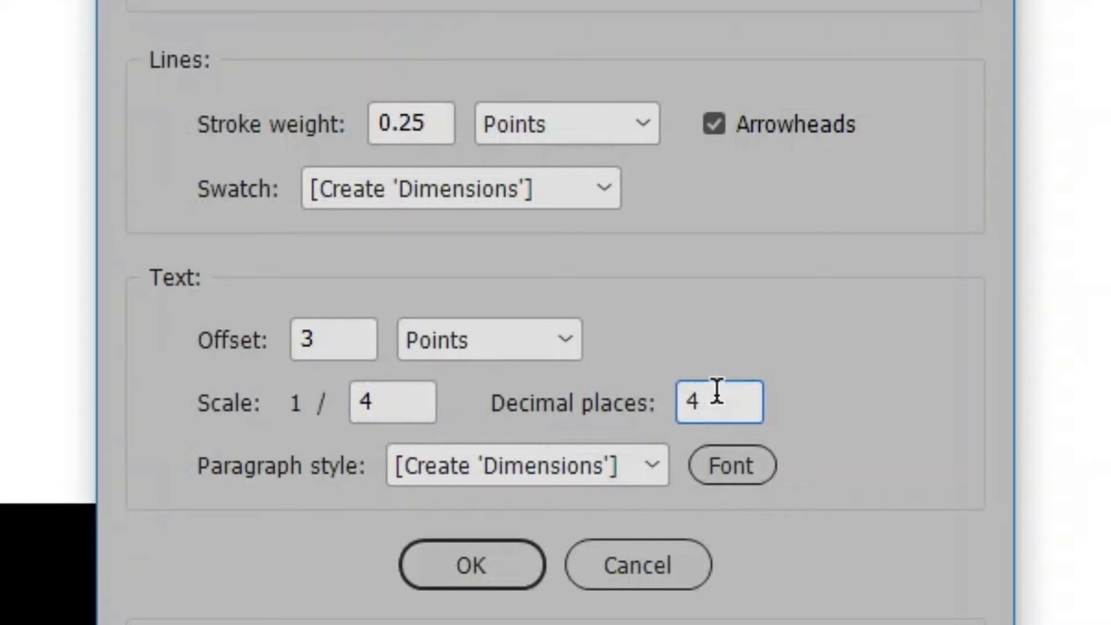
key("BackSpace")
type("2")
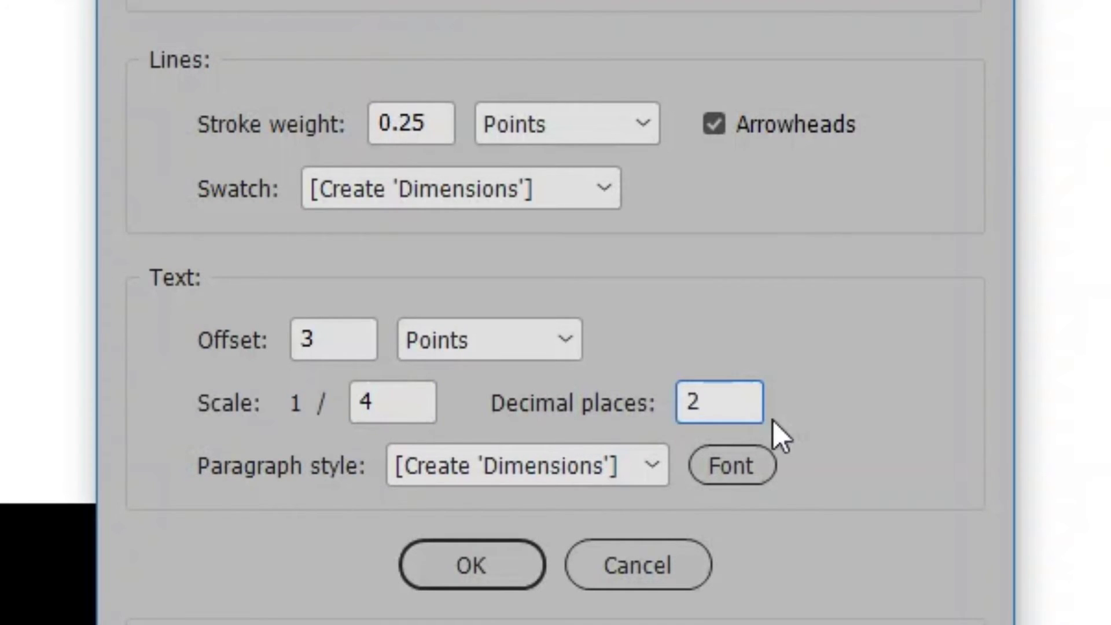
left_click(503, 575)
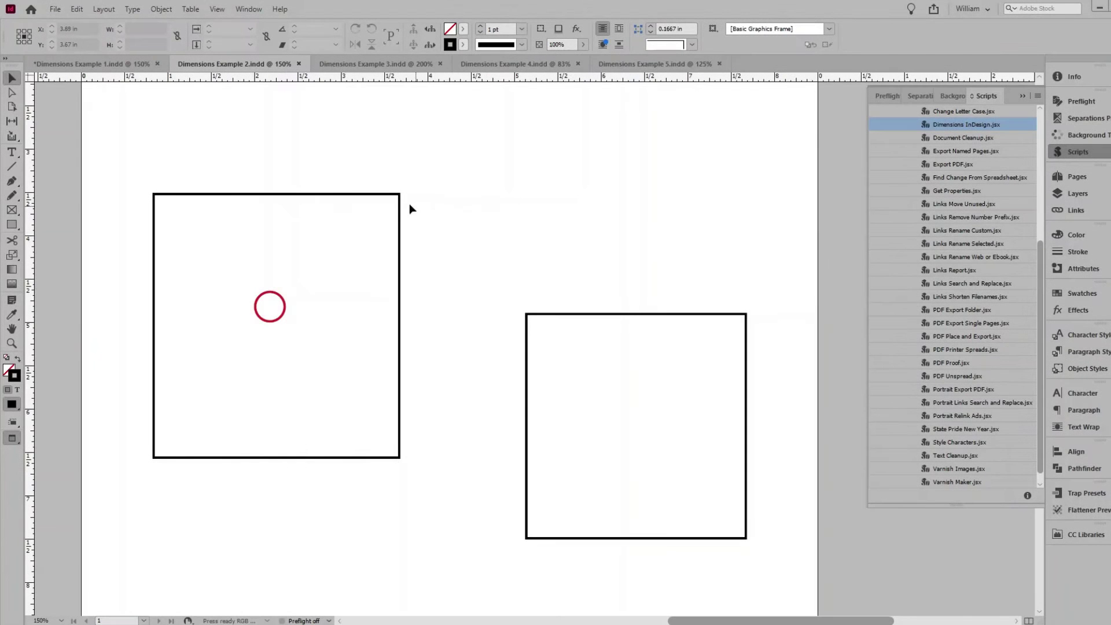
Select both large rectangles and dimension their left and top with the All combined option
left_click(398, 198)
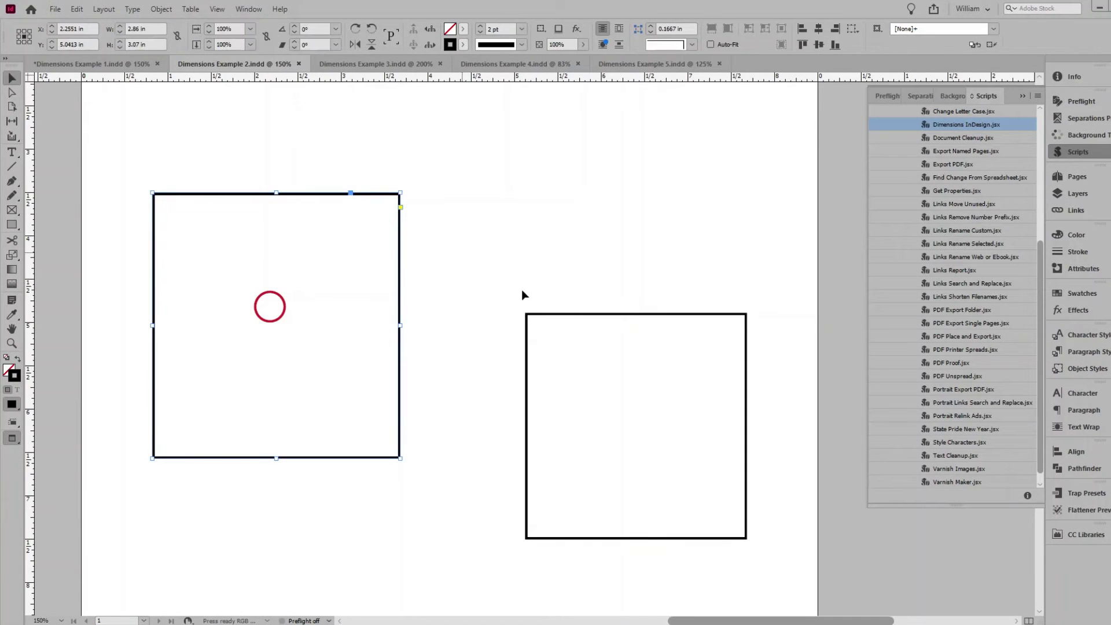
left_click(569, 315, "shift")
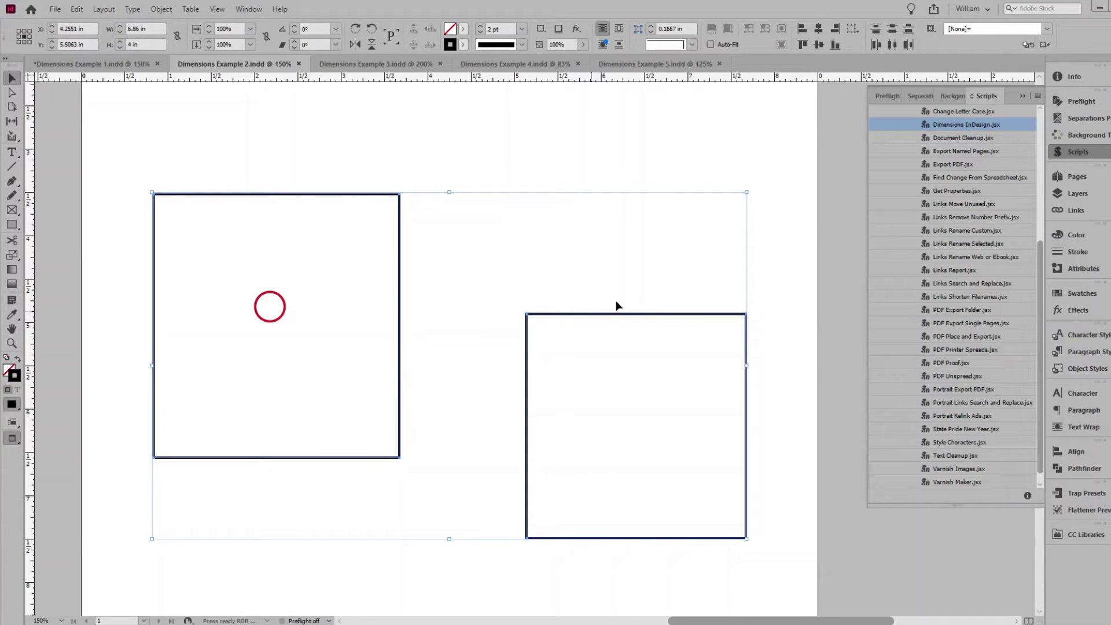
double_click(949, 124)
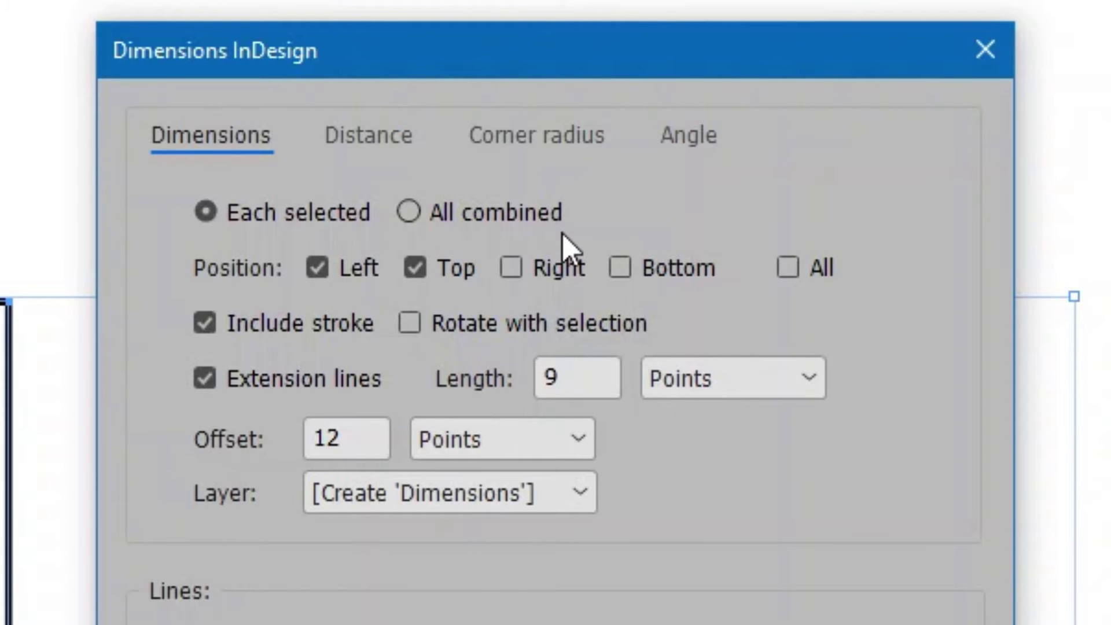
left_click(541, 213)
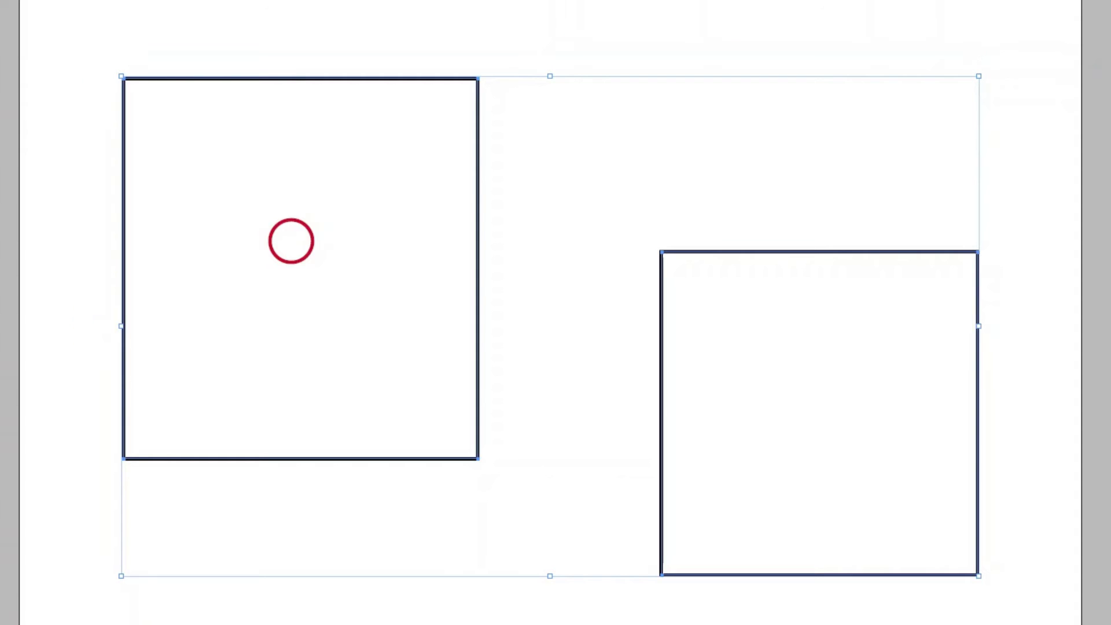
Reselect the upper rectangle first and the lower one second, and dimension the horizontal distance from the first's right edge to the second's left edge
left_click(1014, 243)
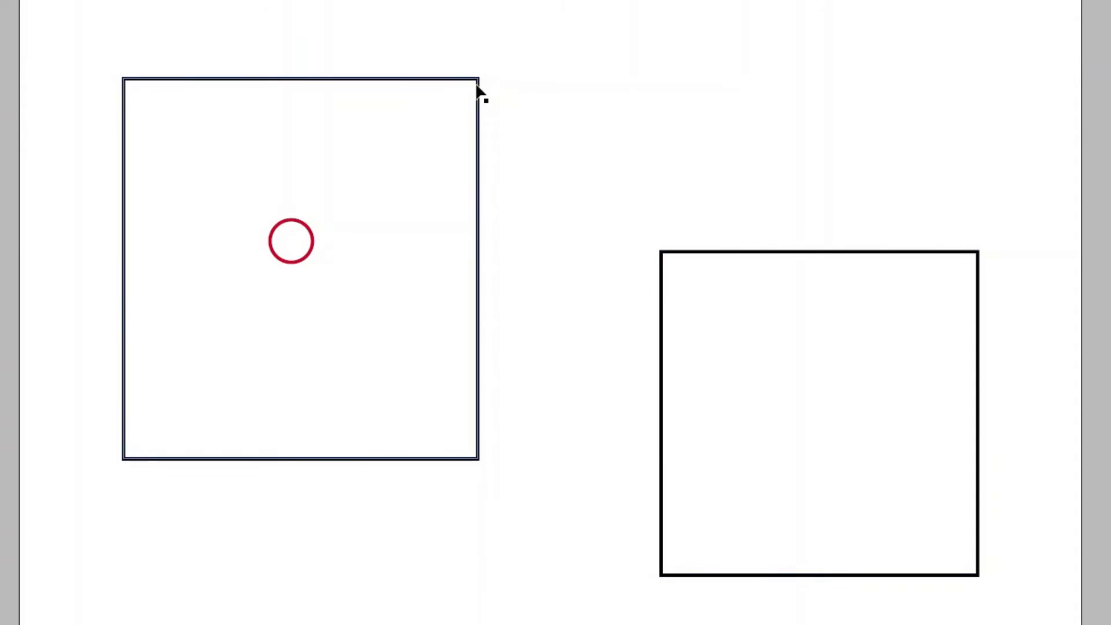
left_click(478, 92)
left_click(389, 141)
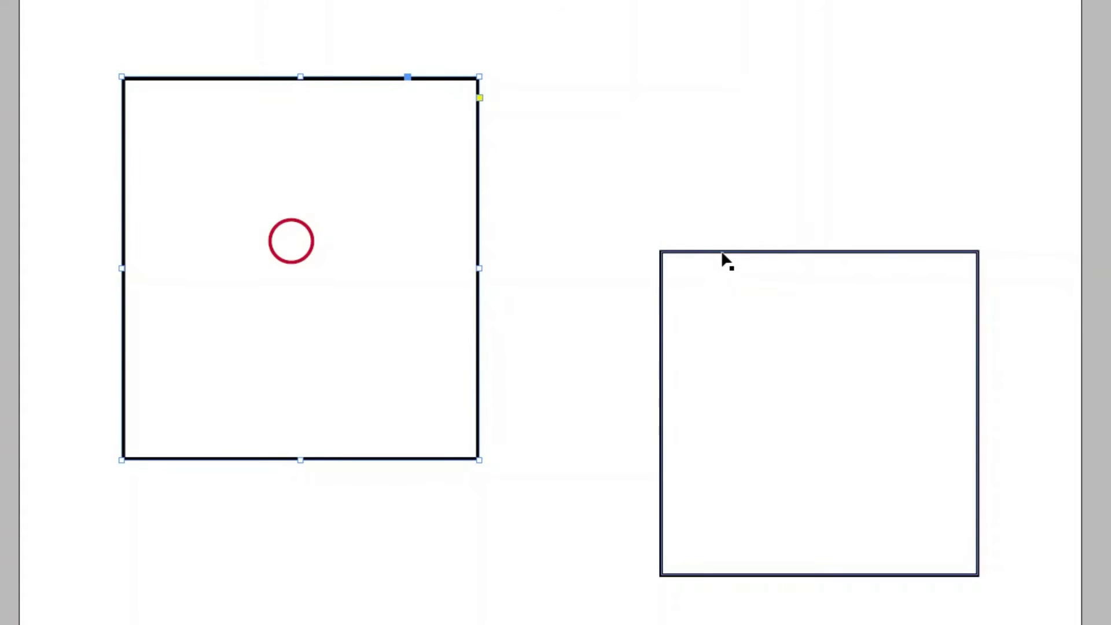
left_click(790, 253, "shift")
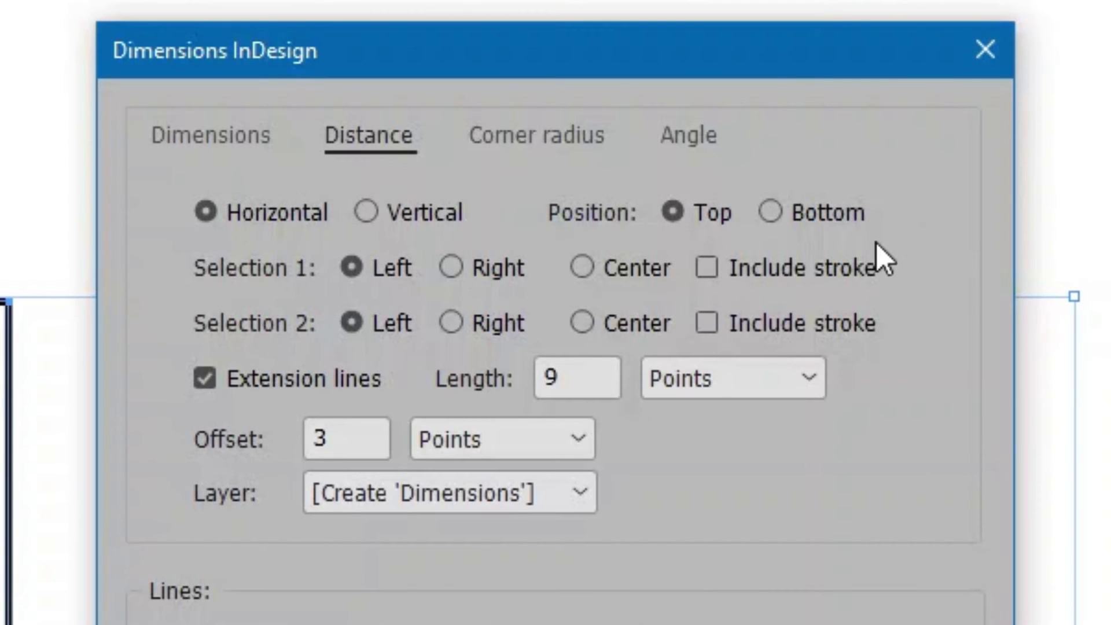
left_click(460, 272)
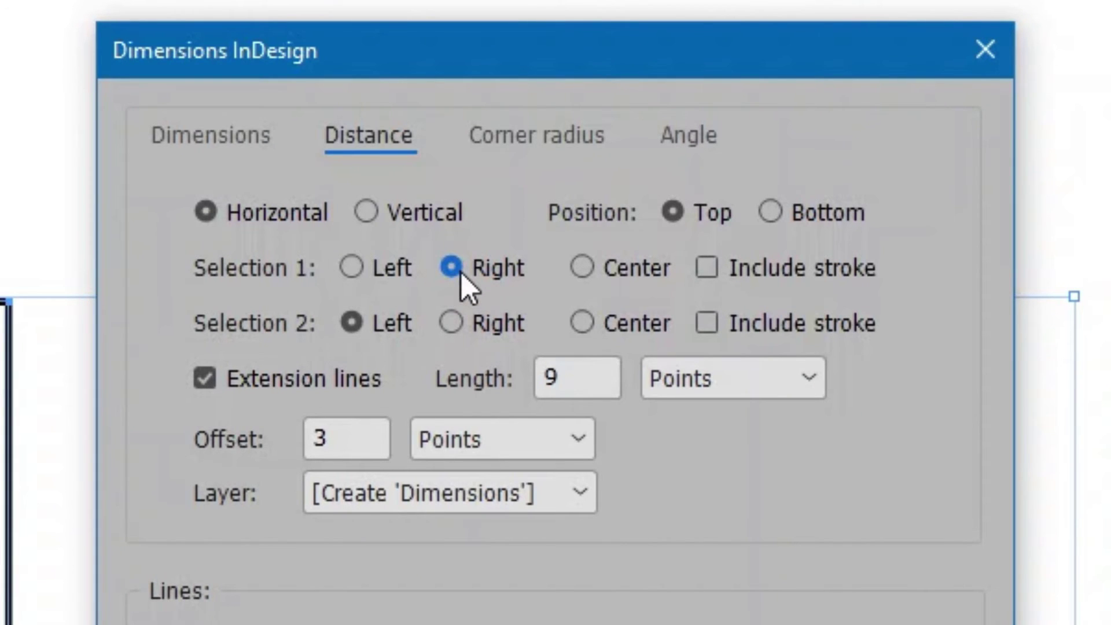
left_click(850, 622)
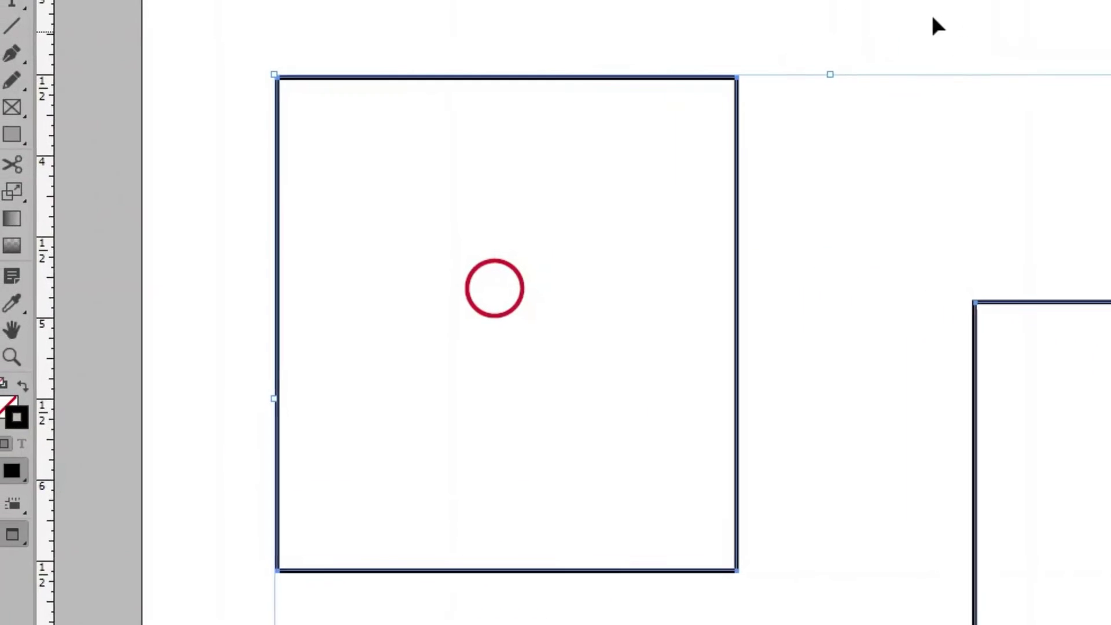
Select the upper rectangle and the red circle inside it, and set a vertical distance from the rectangle's top to the circle's center
left_click(769, 86)
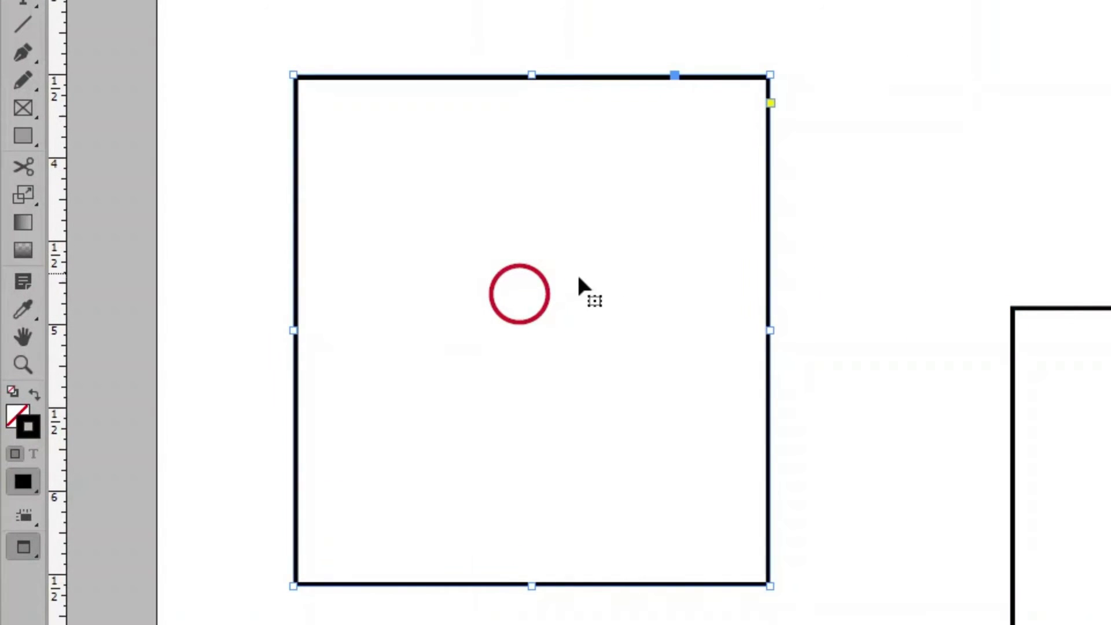
left_click(547, 295, "shift")
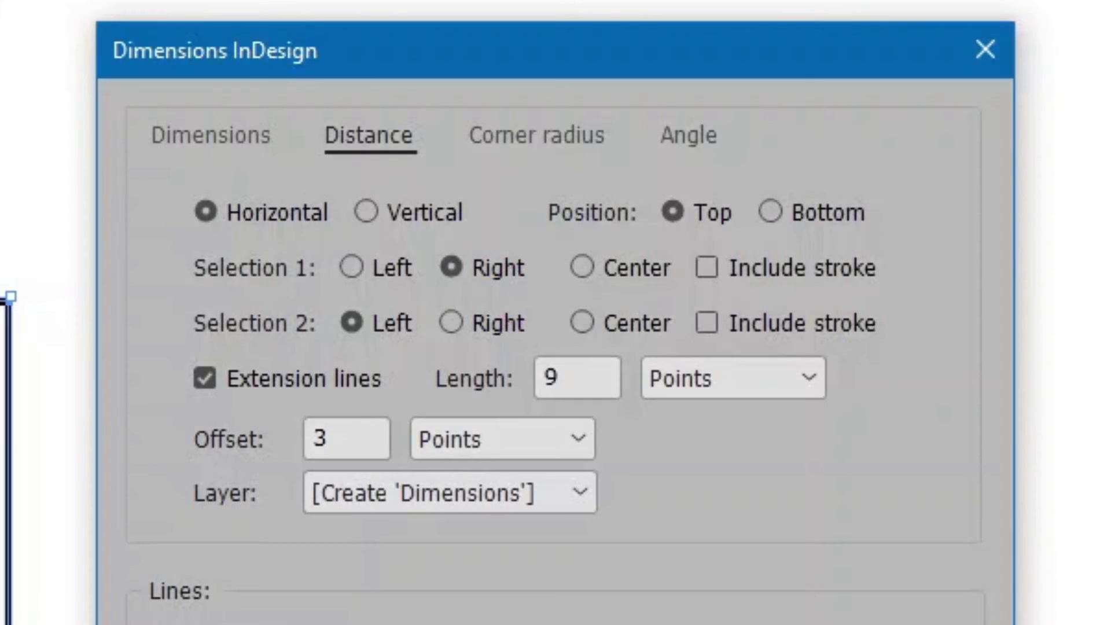
left_click(425, 213)
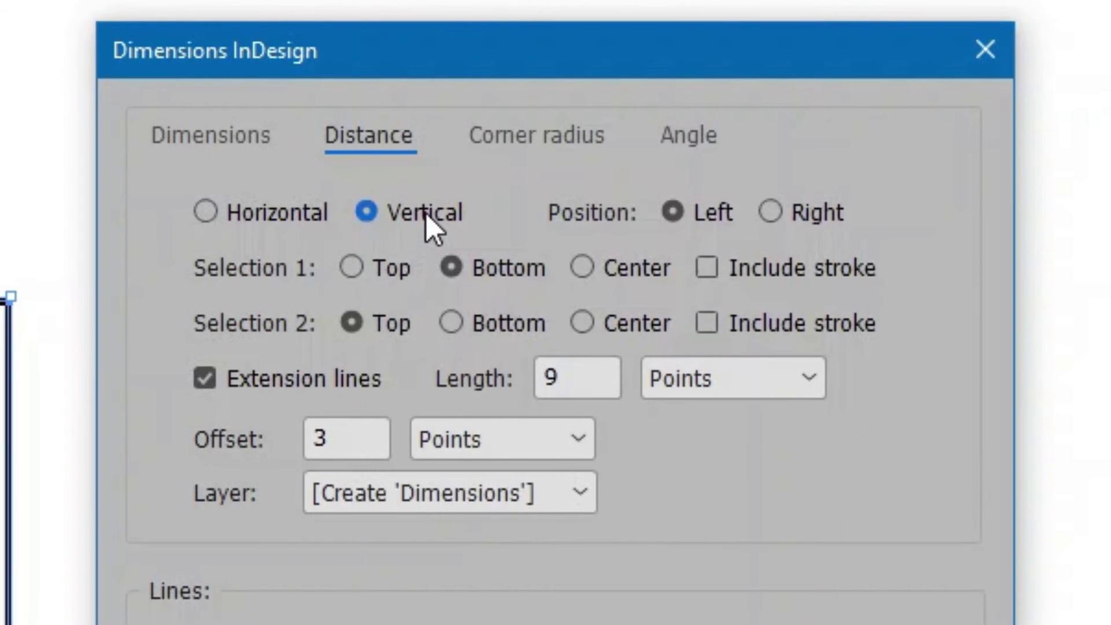
left_click(367, 269)
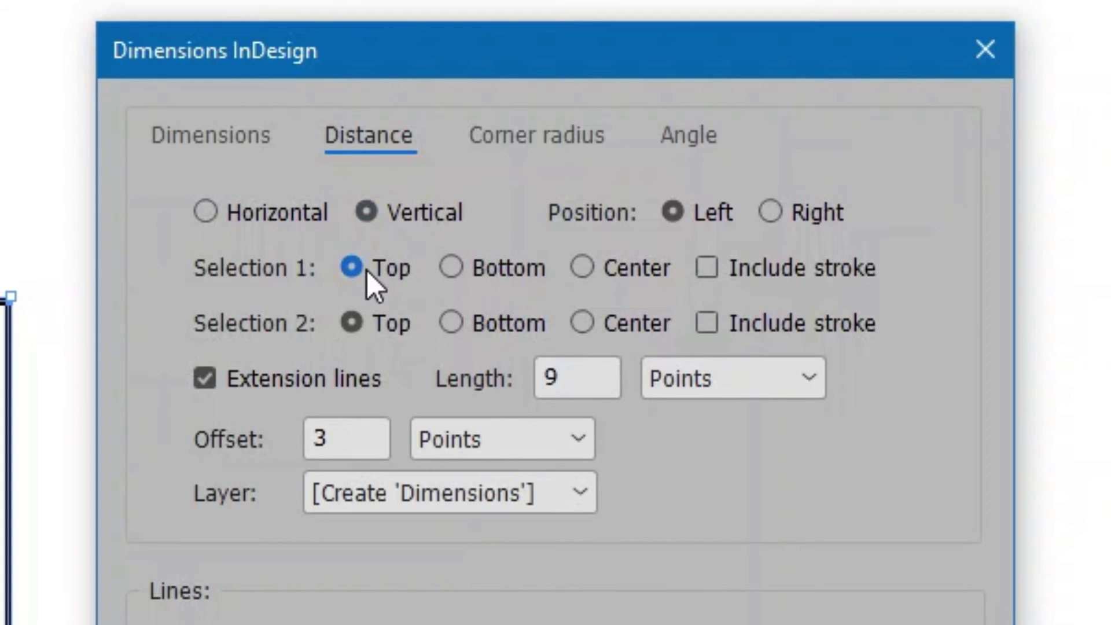
left_click(621, 324)
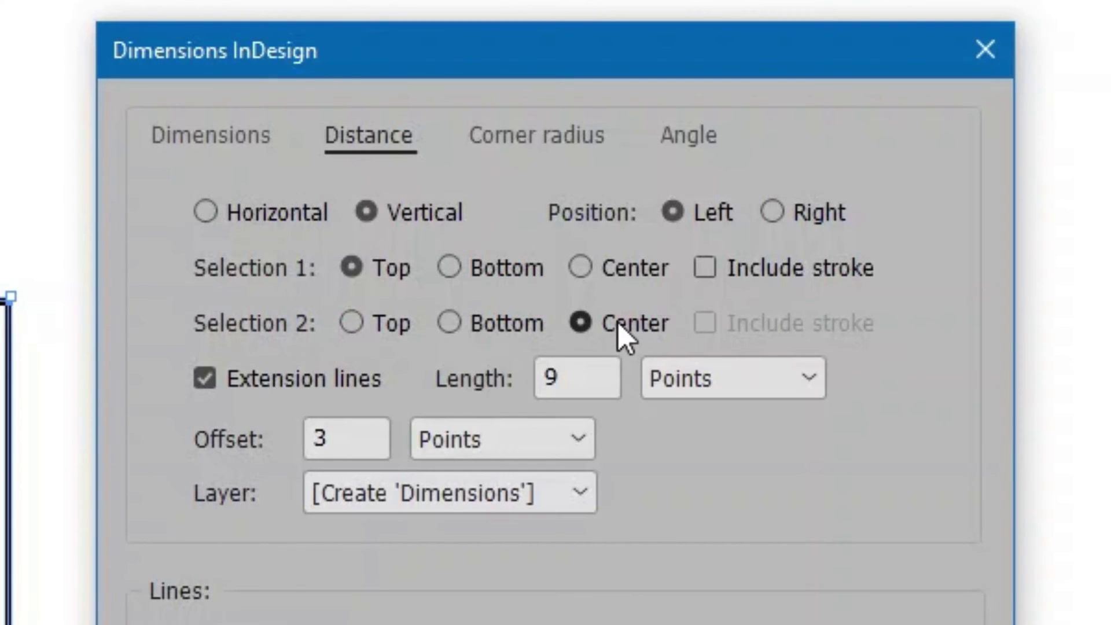
Set the vertical distance to run from top to top with Include stroke enabled for both selections
left_click(385, 318)
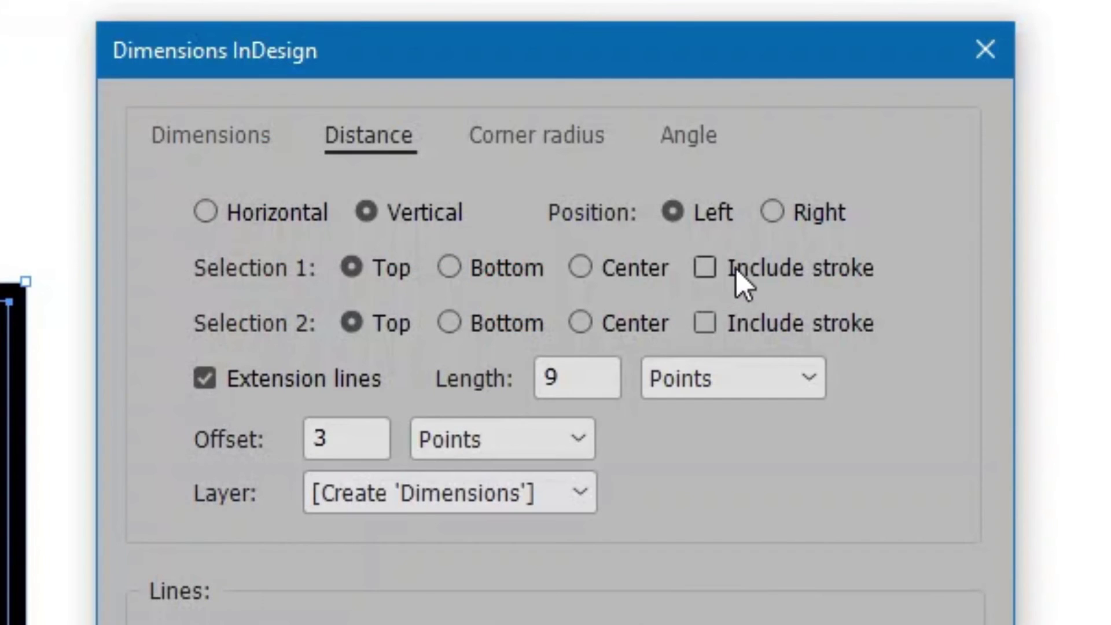
left_click(736, 268)
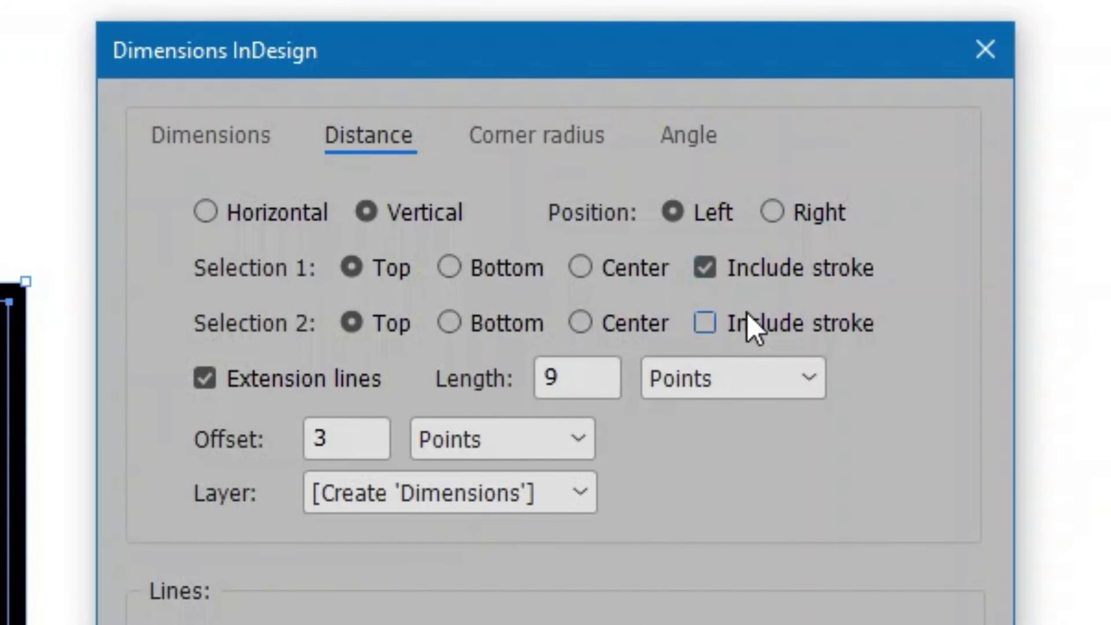
left_click(747, 314)
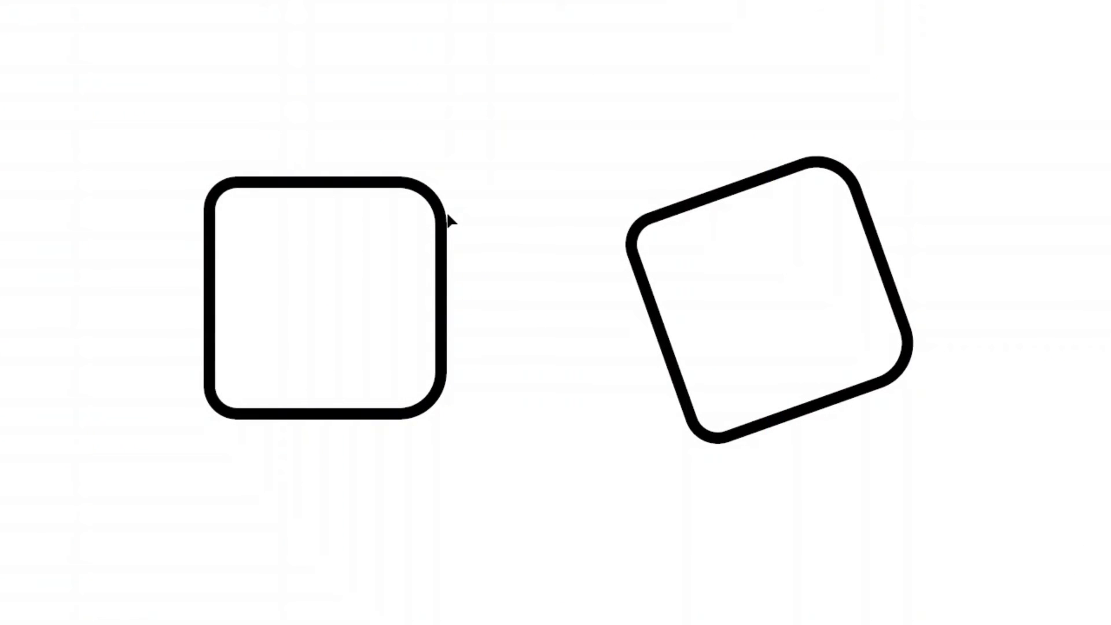
Select the unrotated rounded square and dimension all its corner radii with Pointers and Extension lines off
left_click(448, 220)
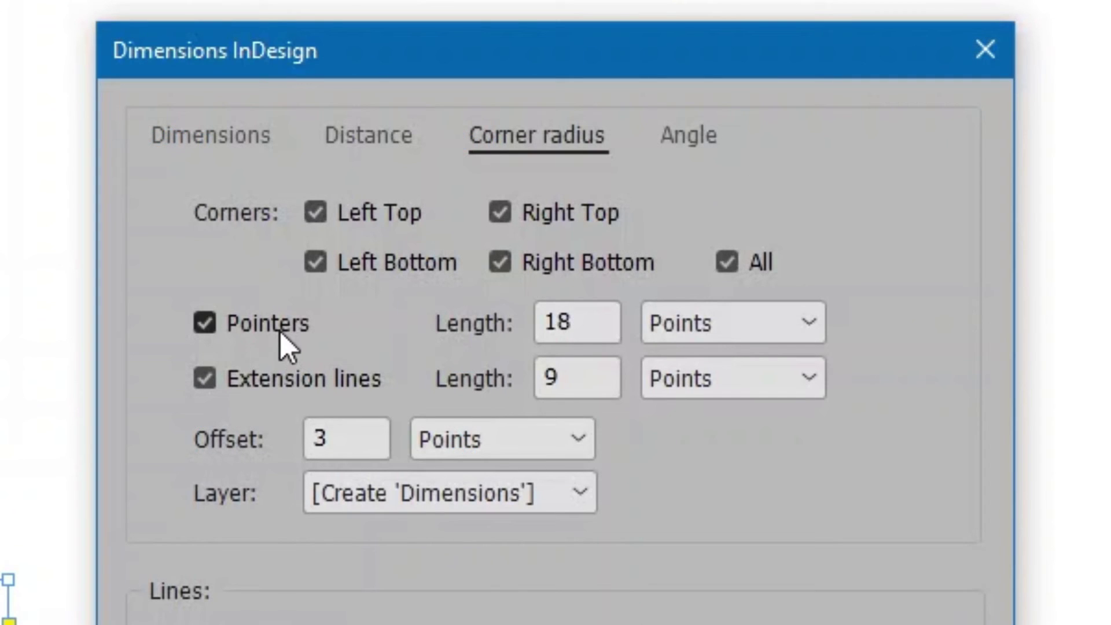
left_click(281, 330)
left_click(308, 381)
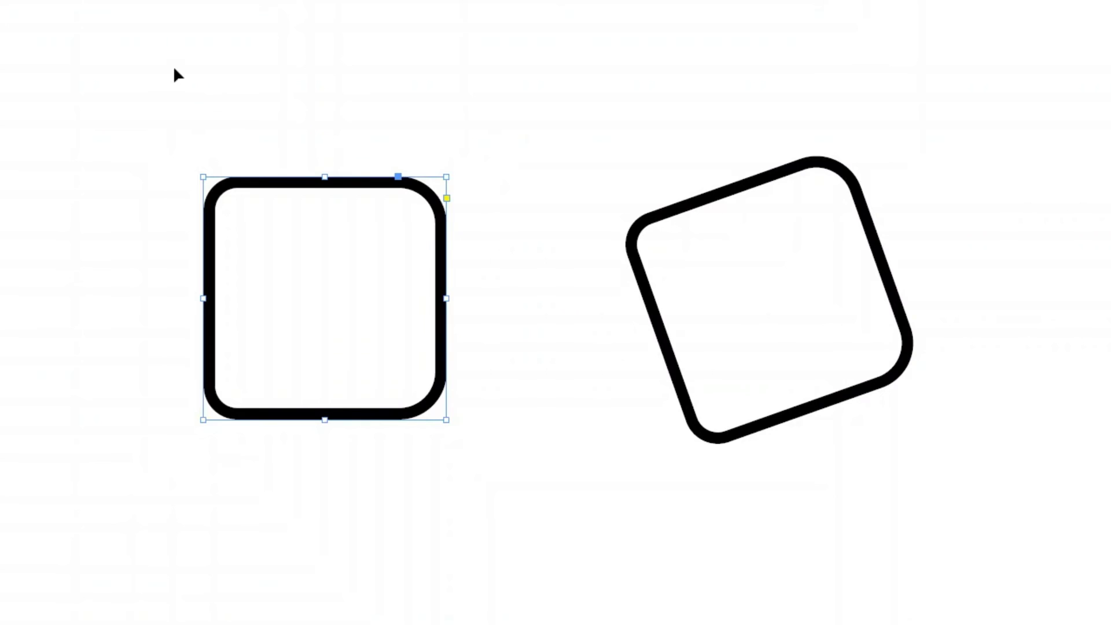
Select both rounded squares and dimension only the Left Top and Right Bottom corner radii with Pointers and Extension lines on
left_click_drag(170, 68, 992, 576)
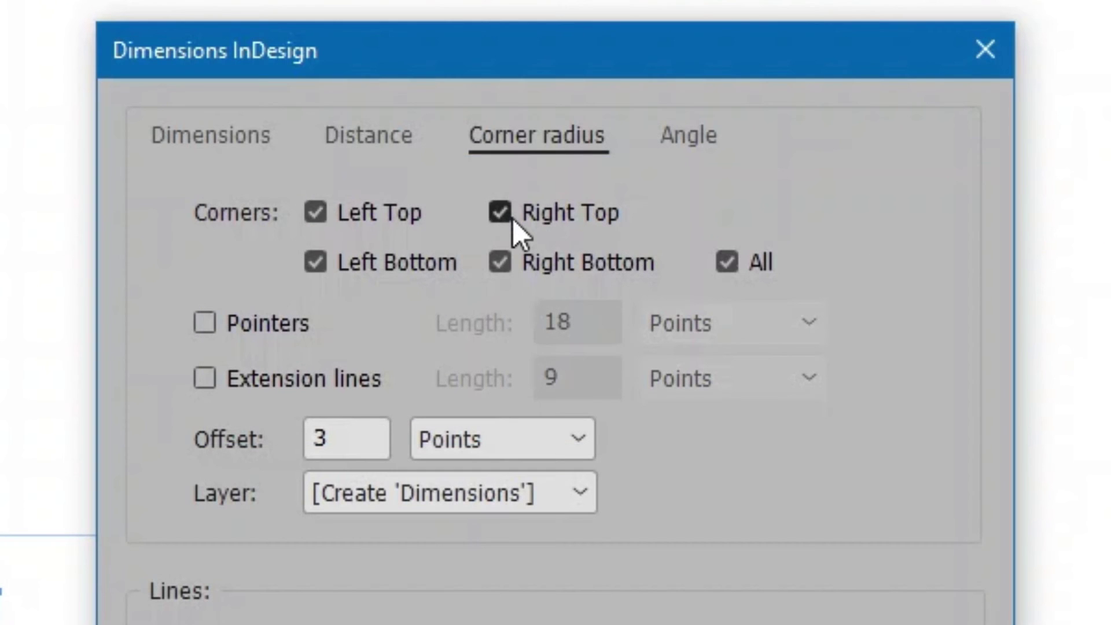
left_click(520, 219)
left_click(378, 261)
left_click(285, 319)
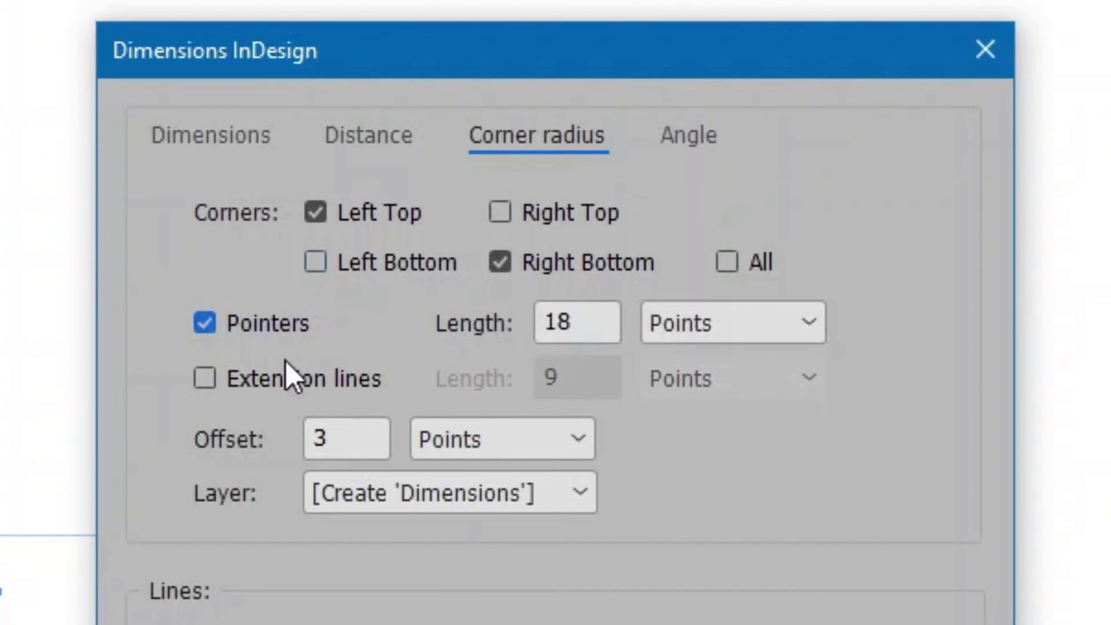
left_click(287, 379)
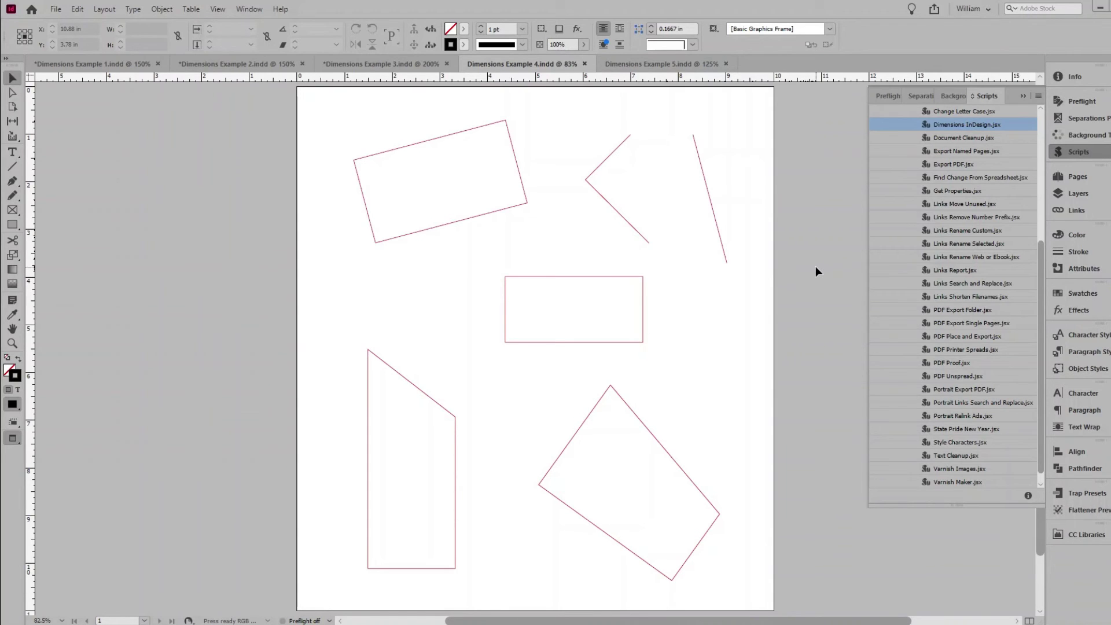
Label all corners of every shape on the page with Rotation angle dimensions, and undo the result
key("ctrl+a")
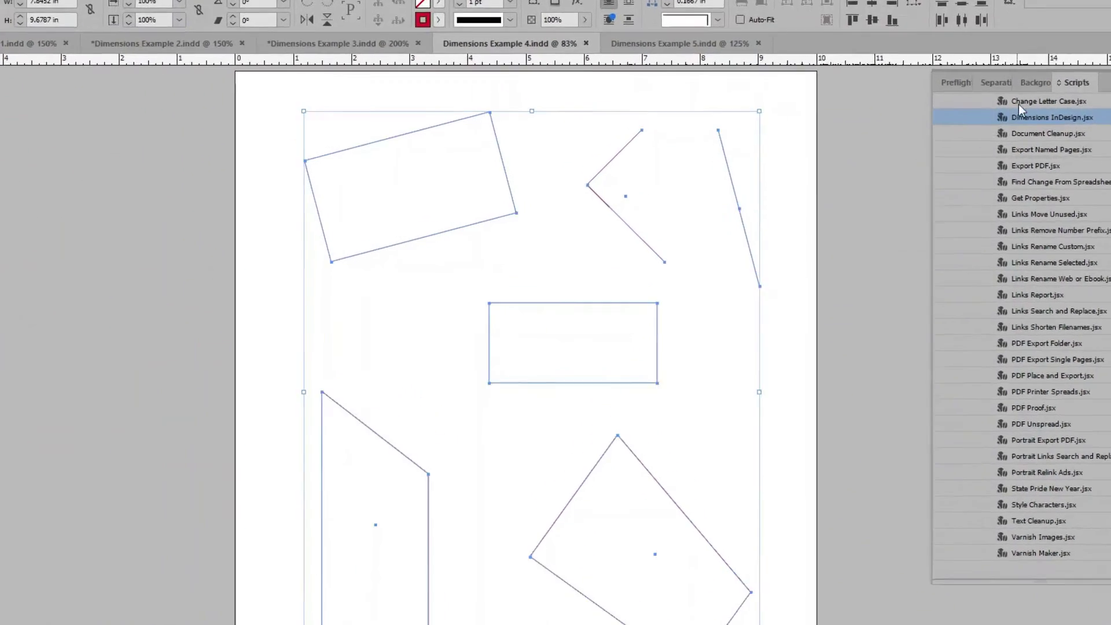
double_click(1019, 115)
left_click(630, 138)
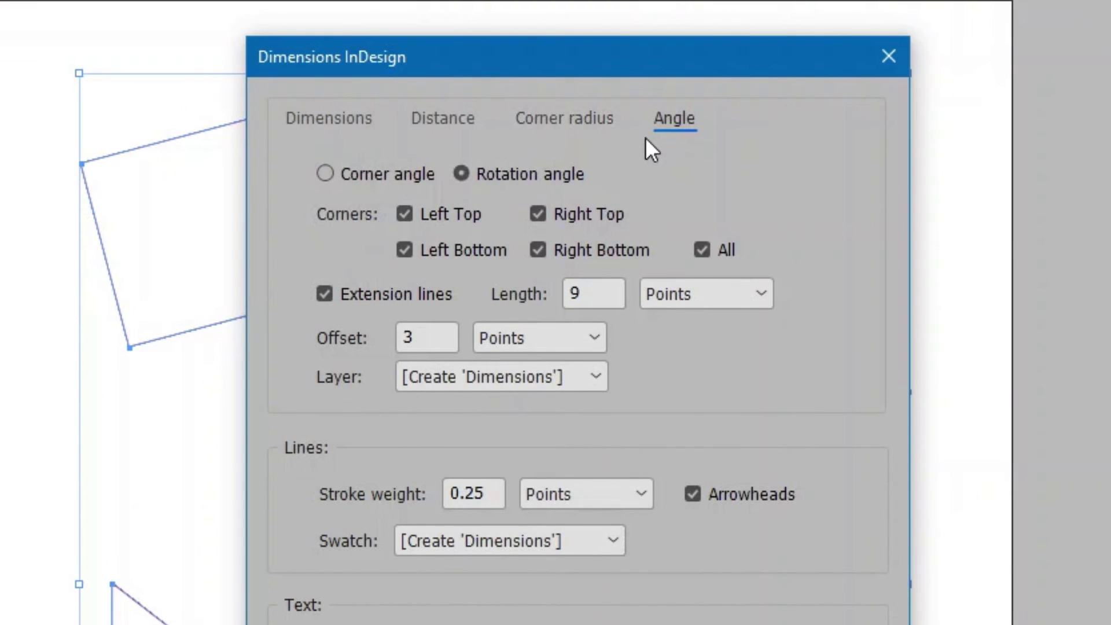
left_click(517, 624)
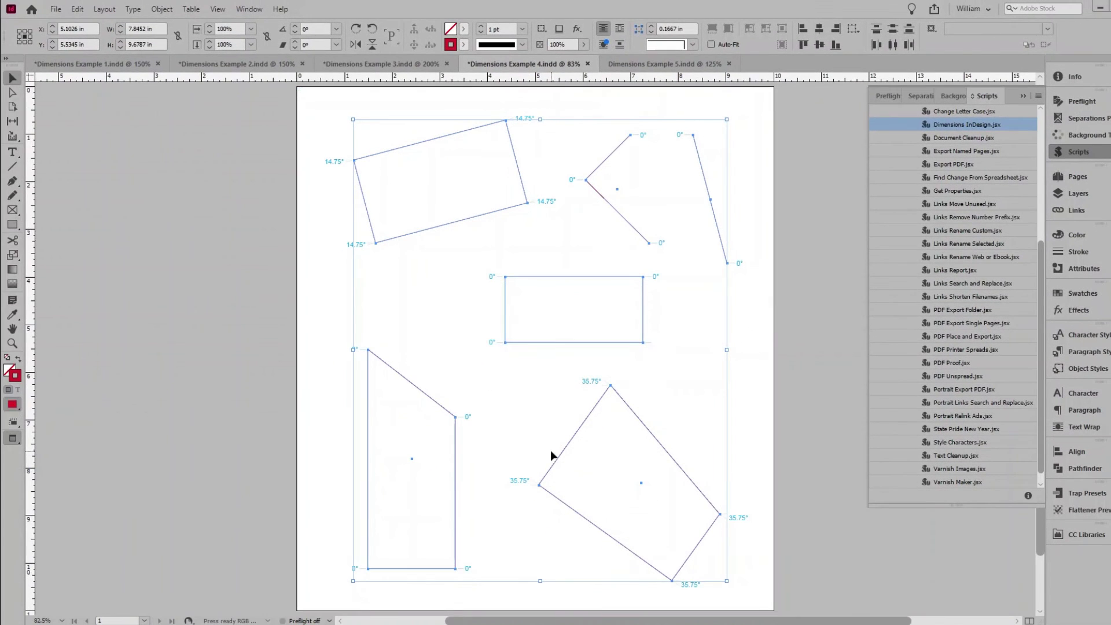
left_click(807, 386)
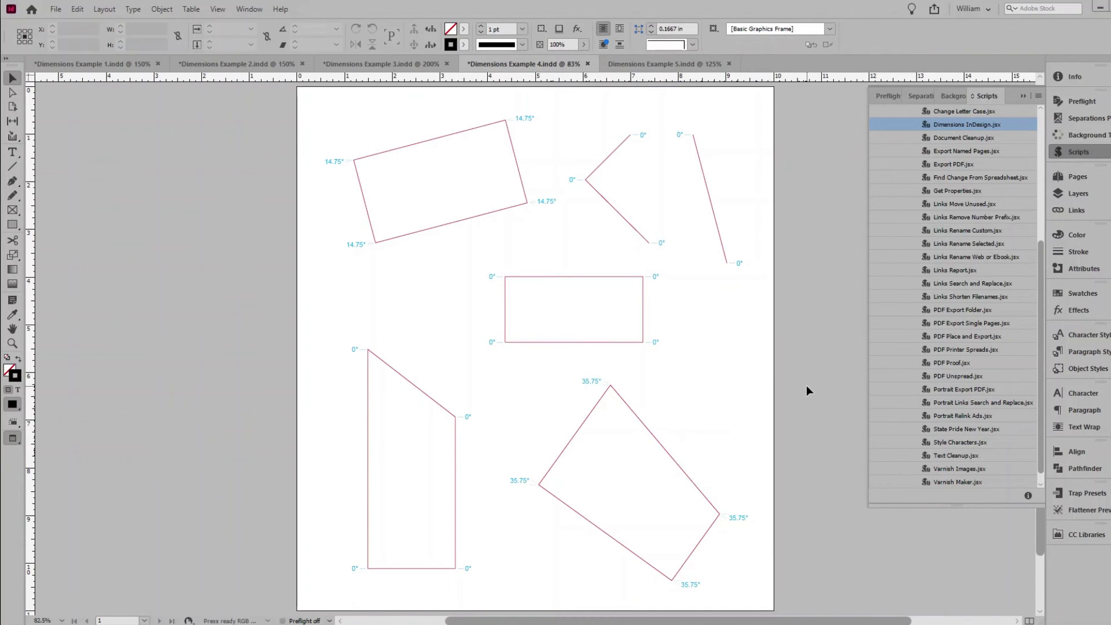
key("ctrl+z")
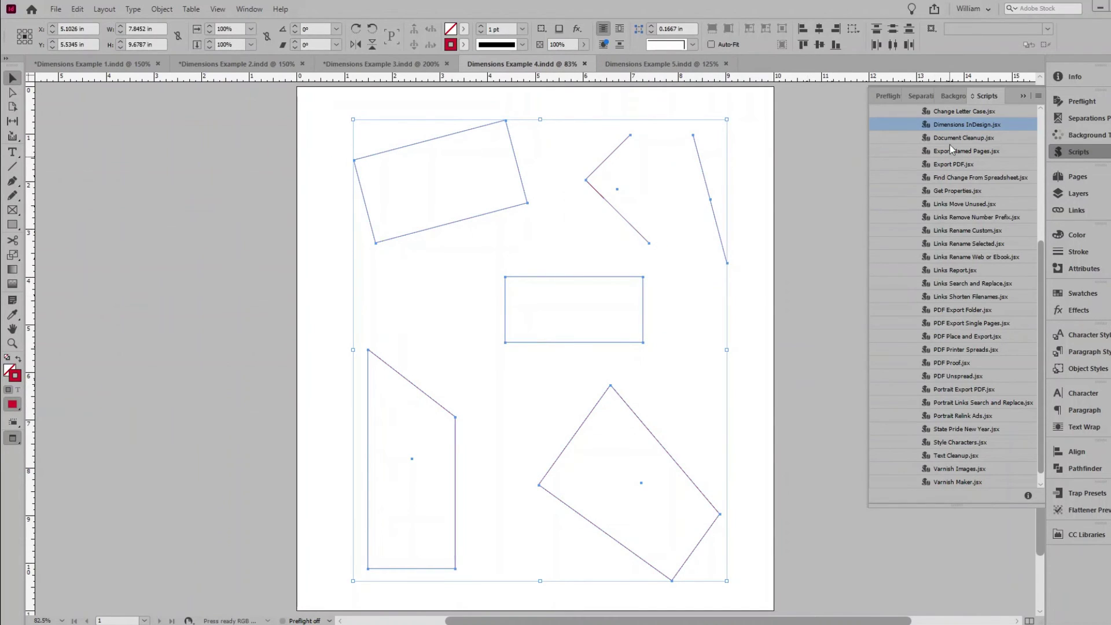
Label all corners of every shape on the page with Corner angle dimensions, and deselect the shapes
double_click(956, 125)
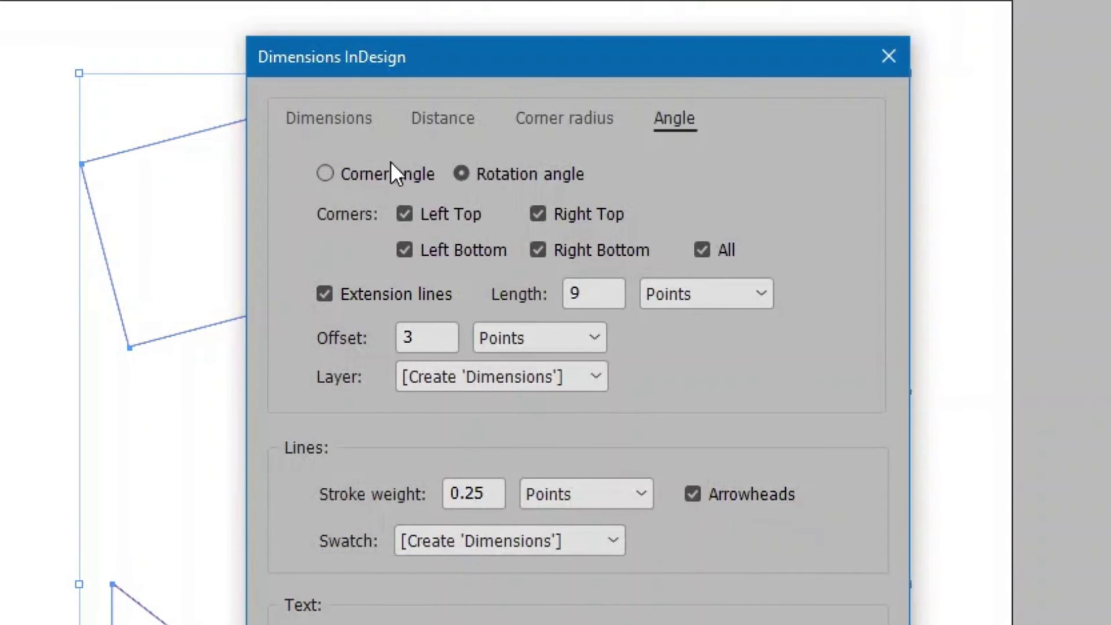
left_click(485, 163)
key("Return")
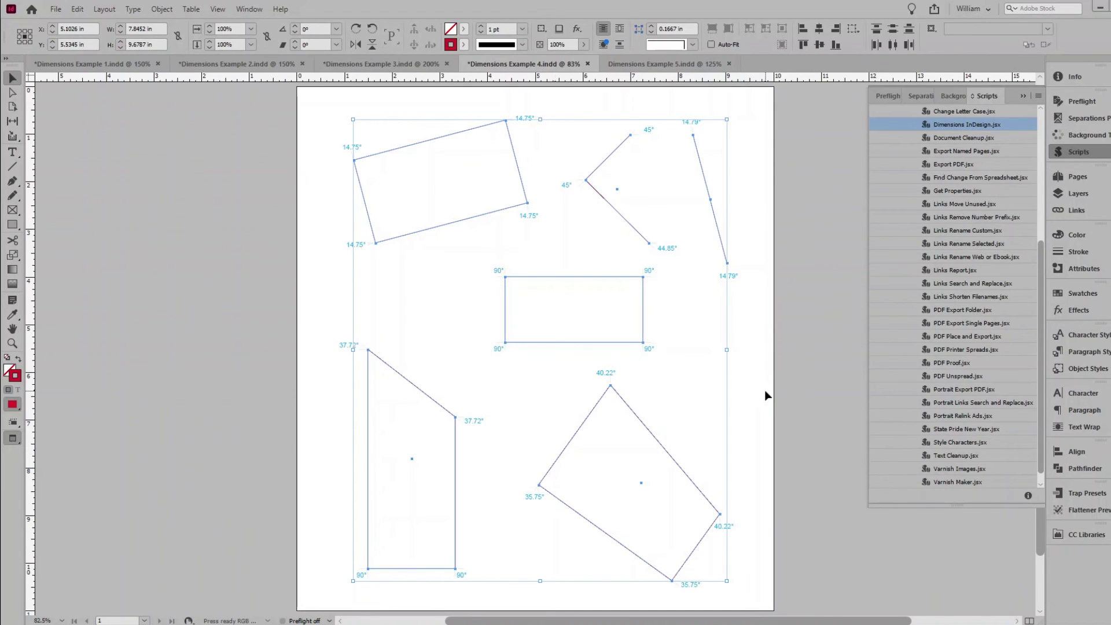
left_click(762, 391)
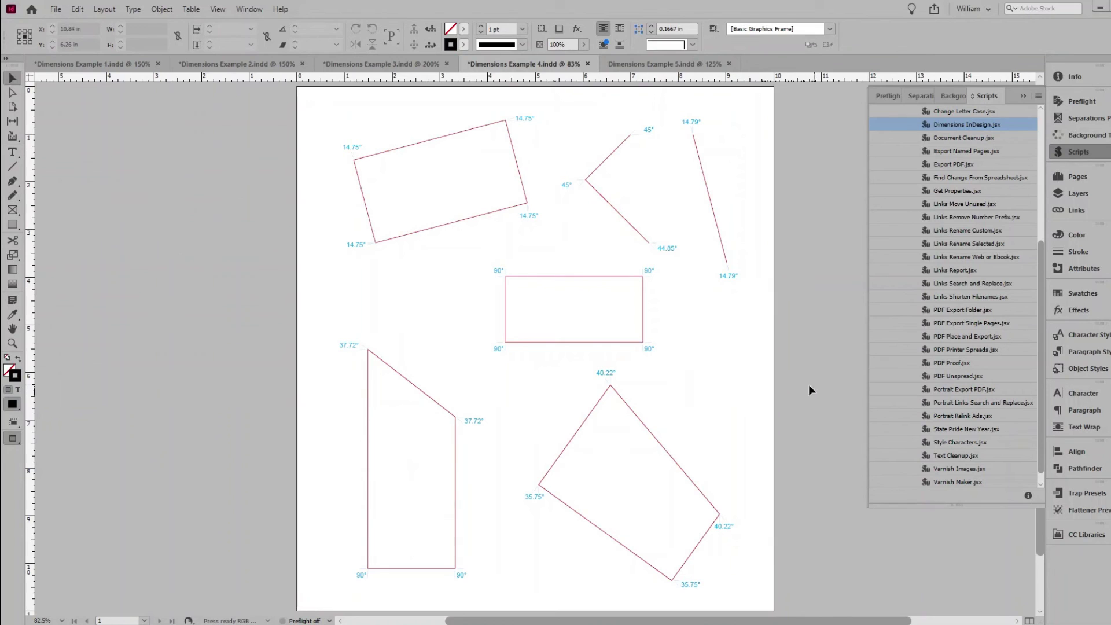
Switch to Dimensions Example 5.indd and apply Corner angle dimensions to all corners of the starburst
left_click(671, 65)
key("ctrl+a")
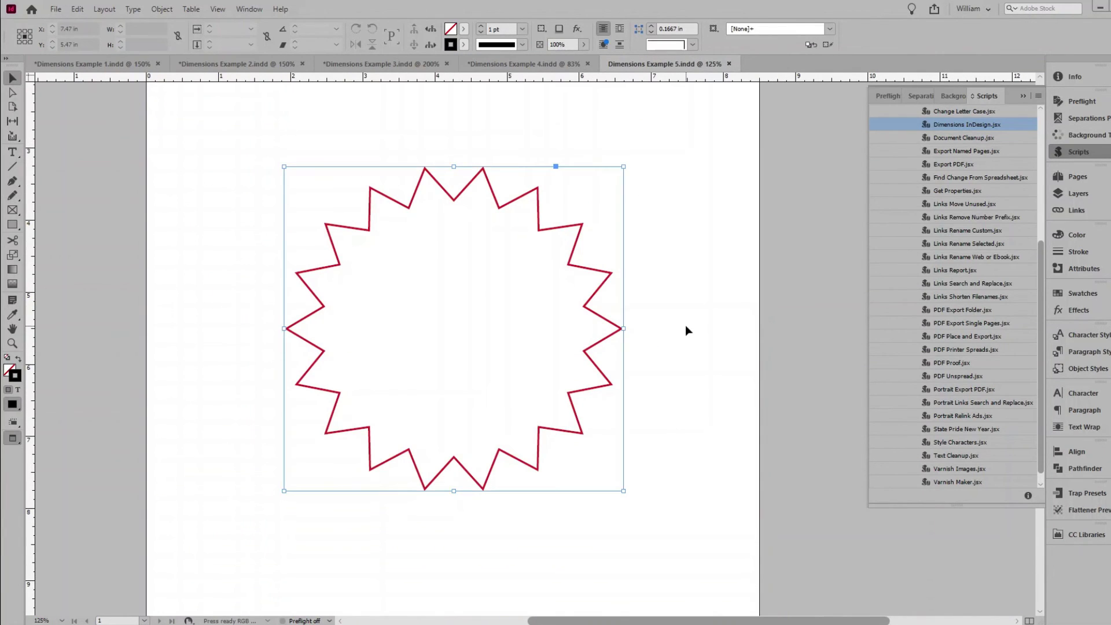
double_click(959, 125)
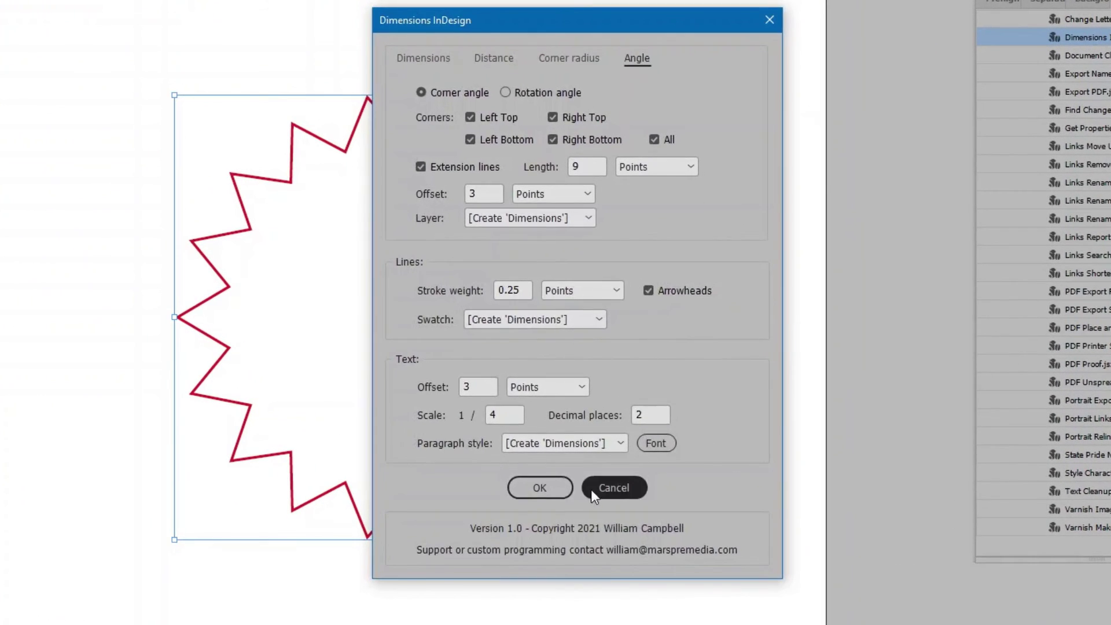
left_click(553, 452)
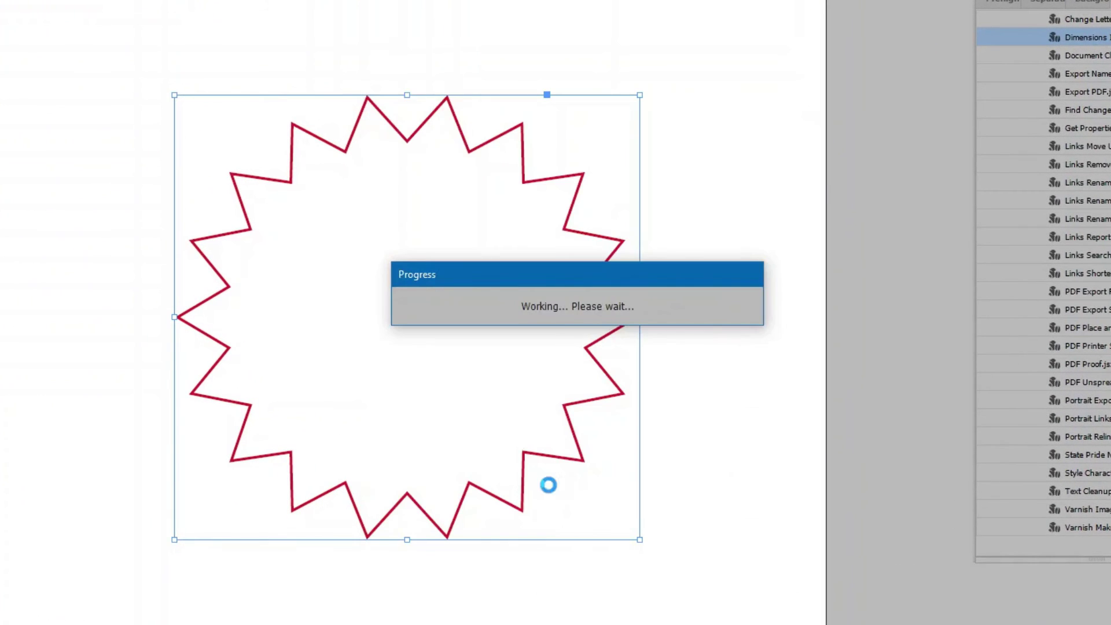